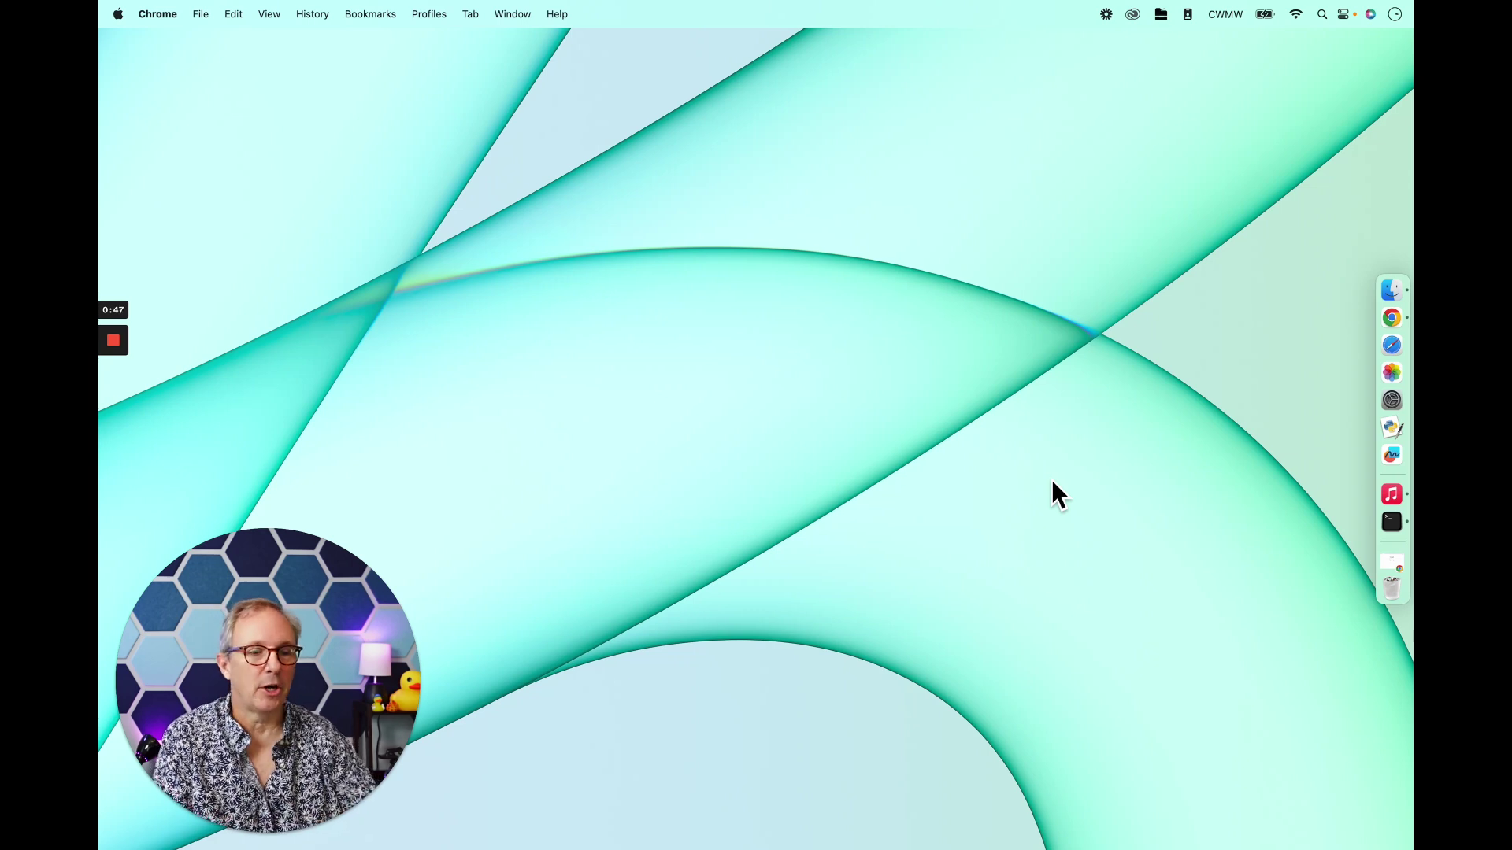
Open Chrome, search the web for pycharm, and open the official JetBrains PyCharm page
left_click(1386, 324)
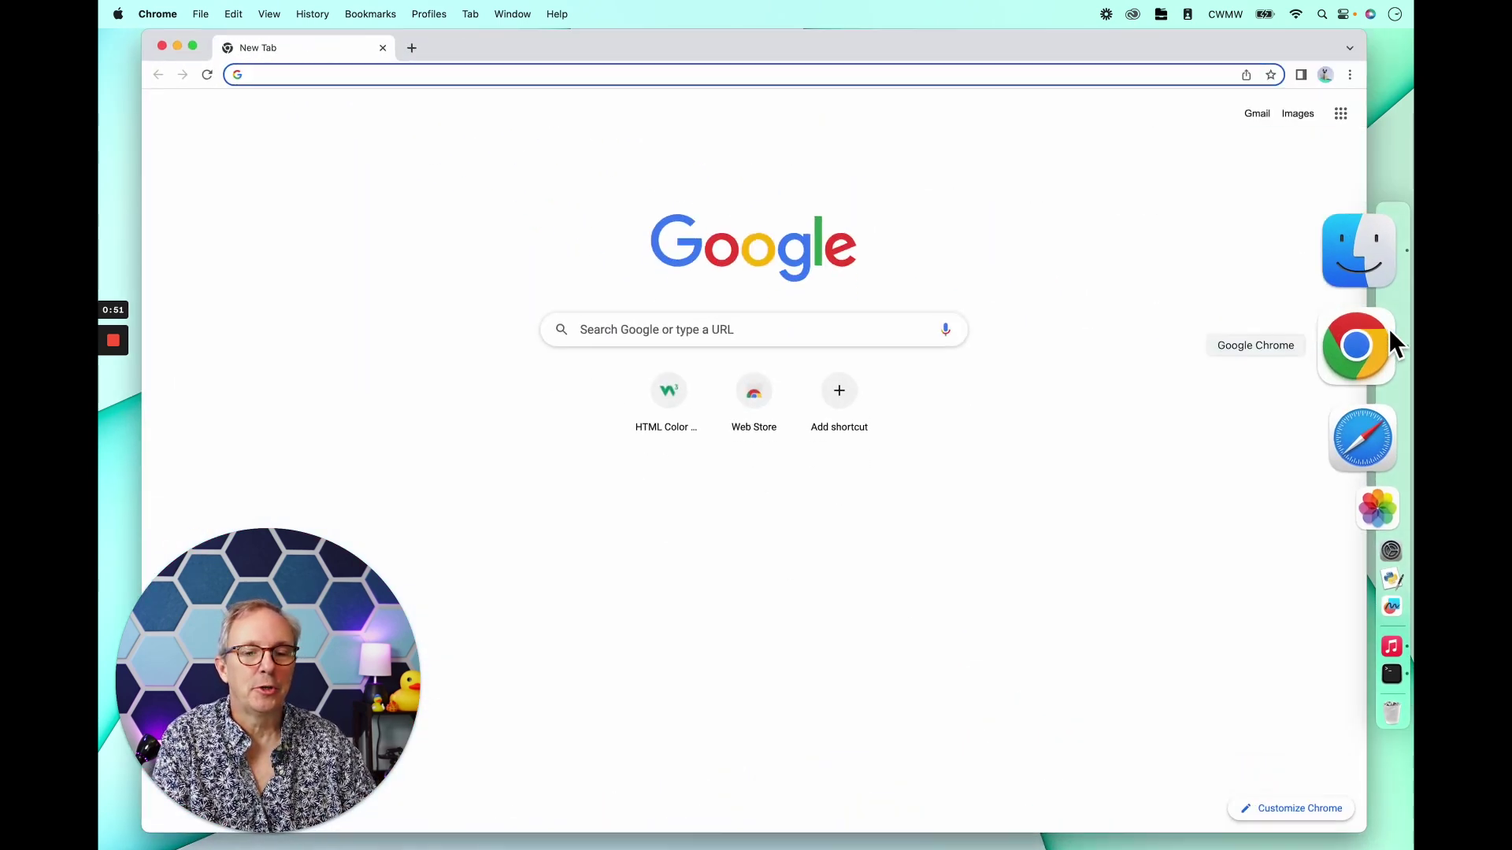
left_click(441, 81)
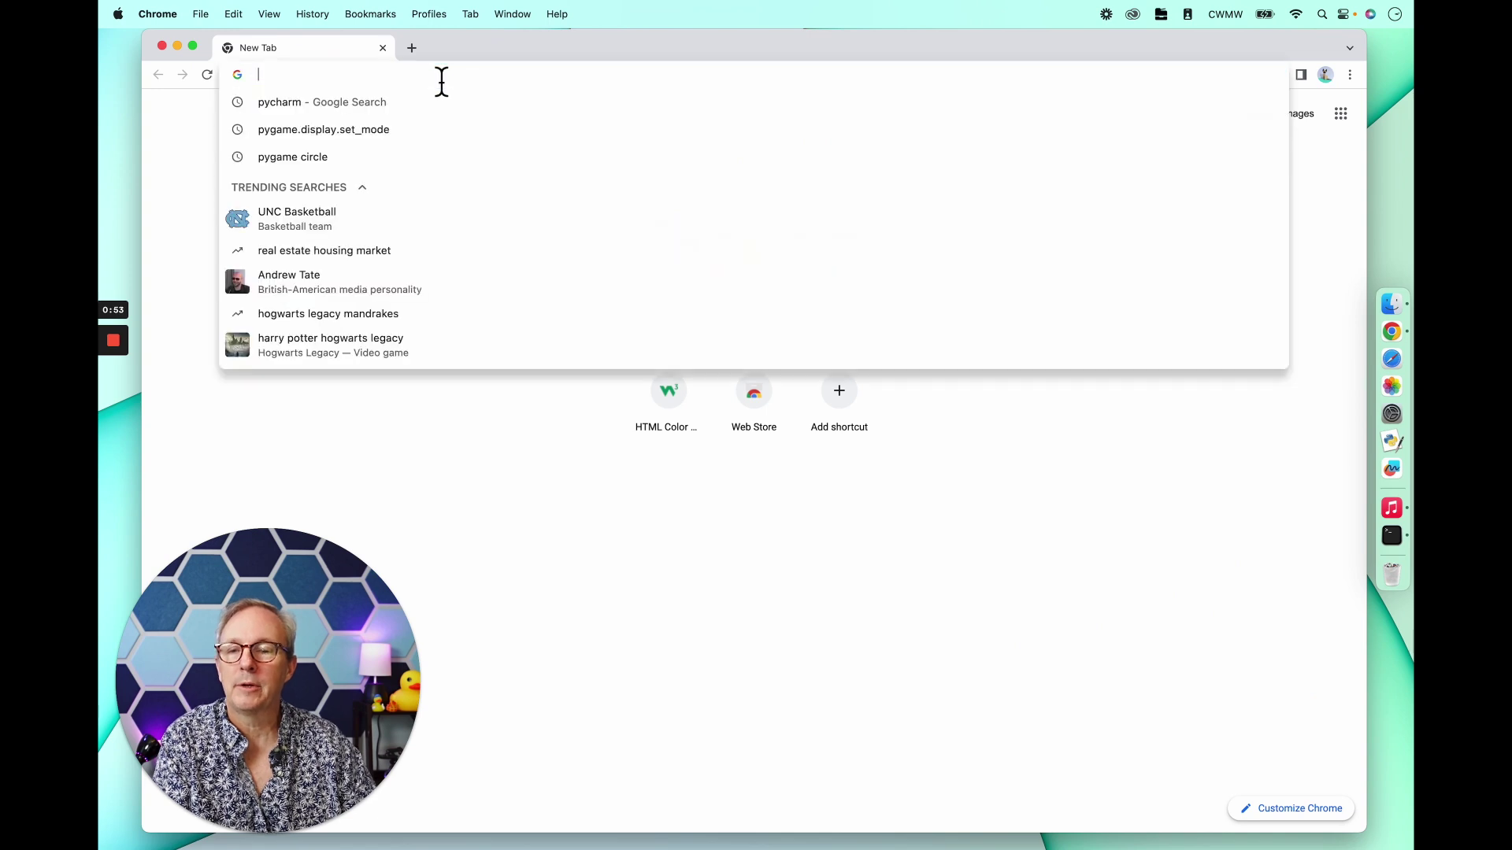
type("py")
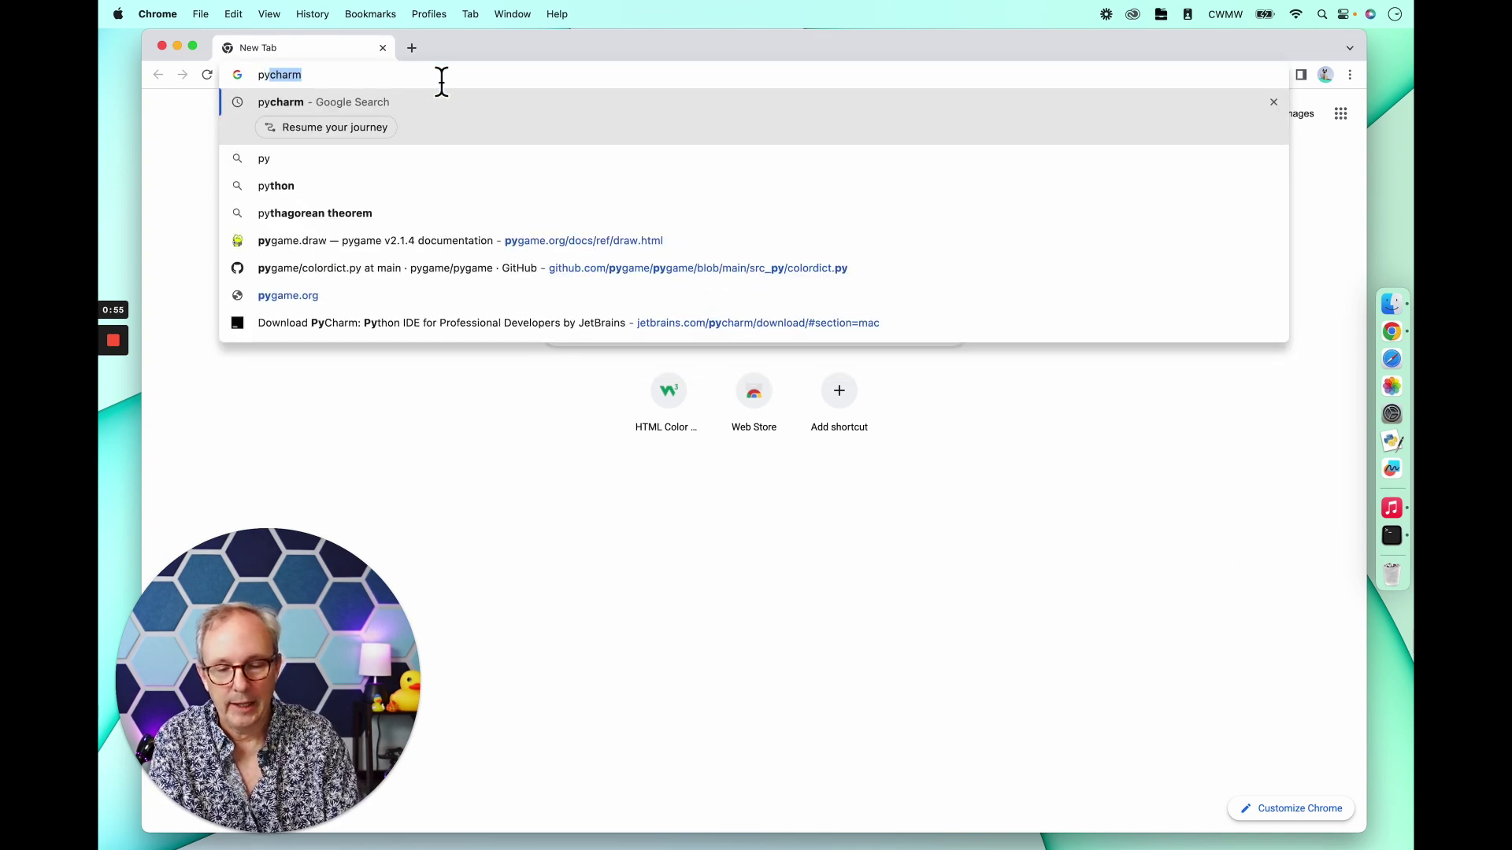
type("ch")
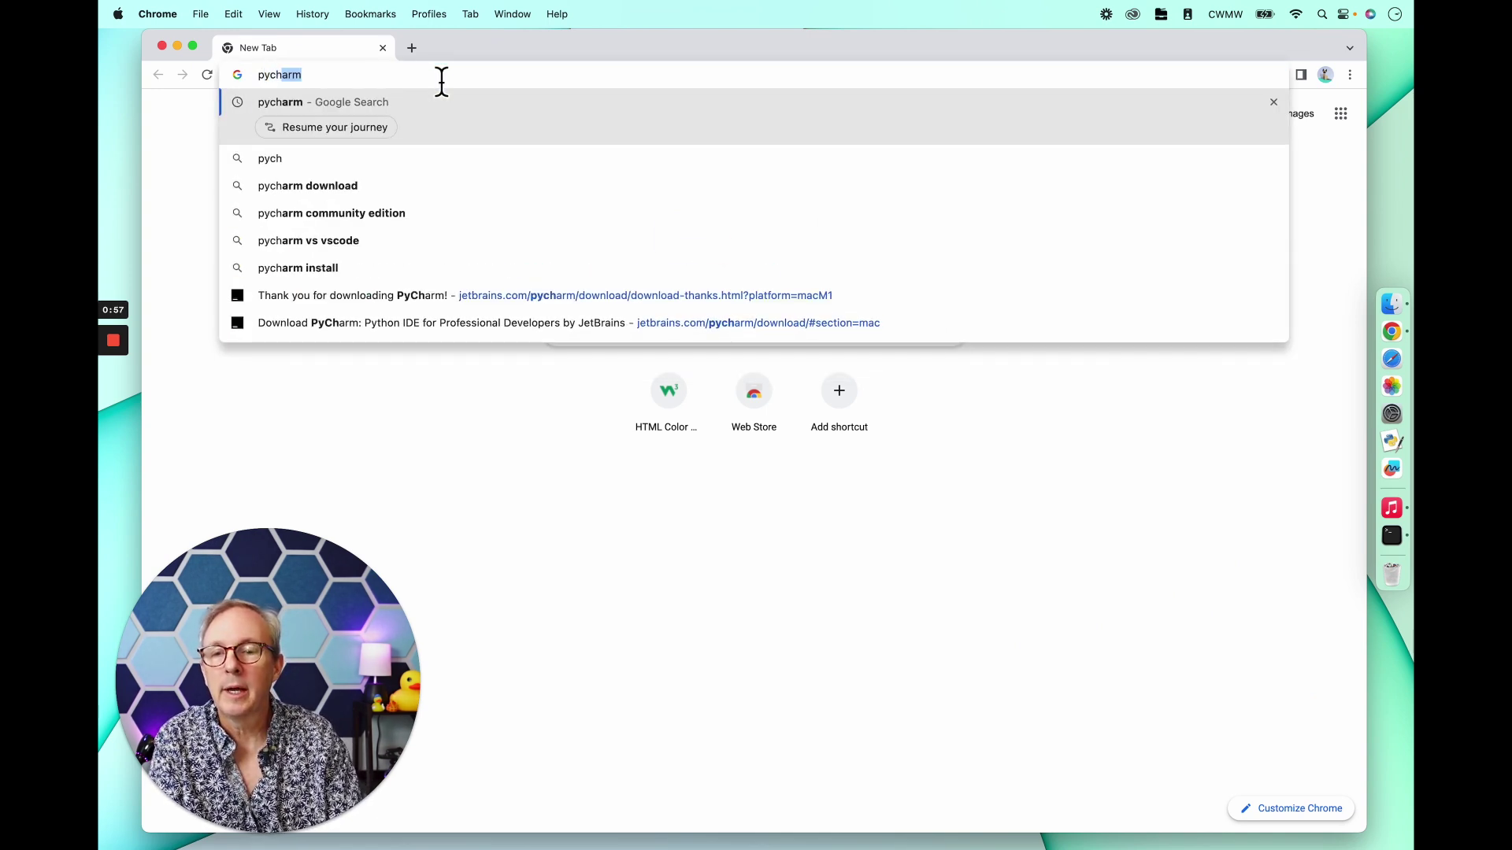
key("Return")
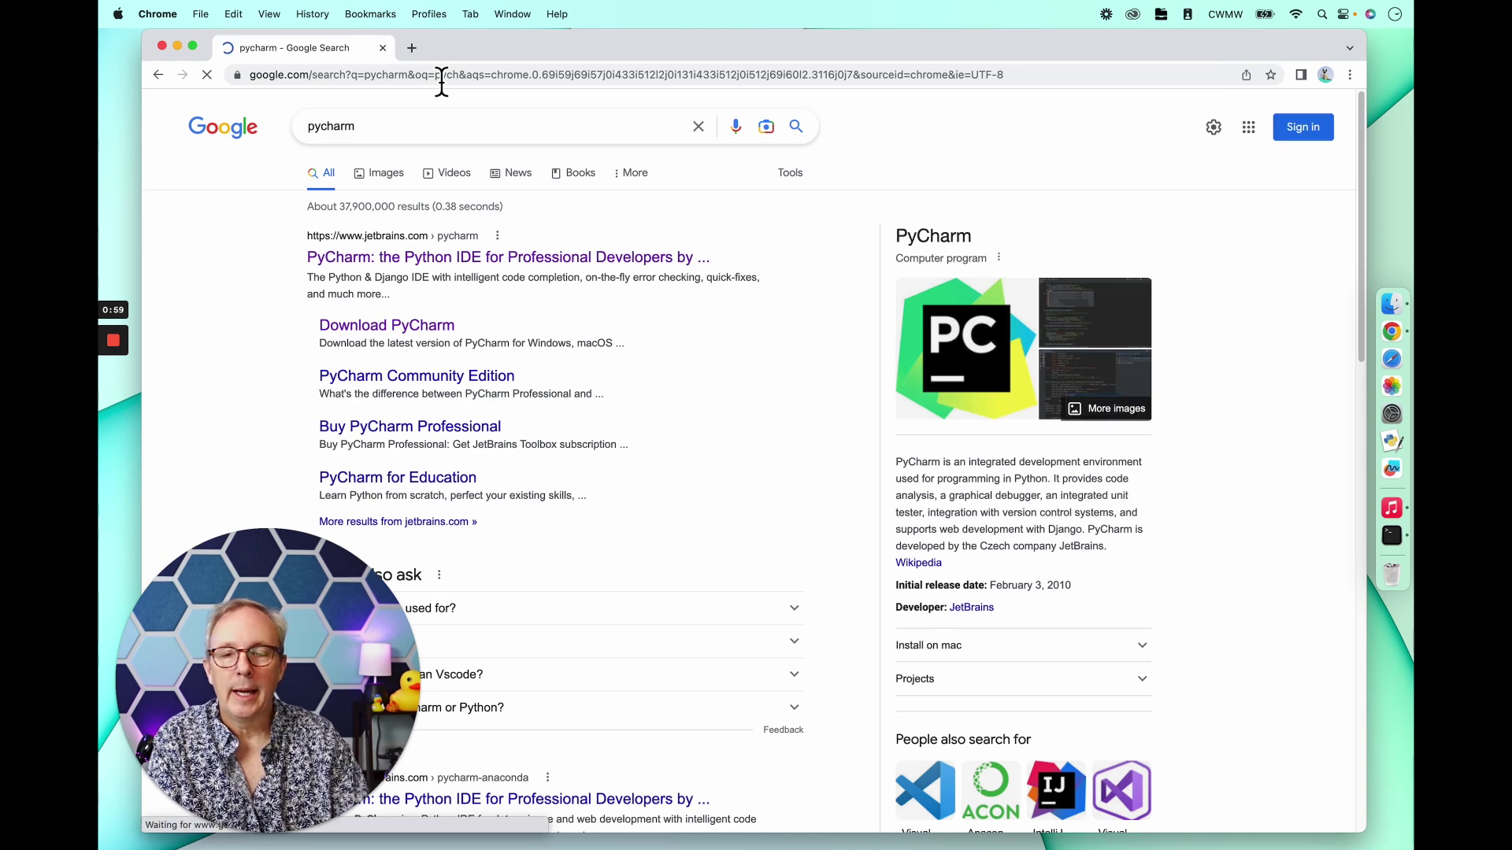
left_click(424, 260)
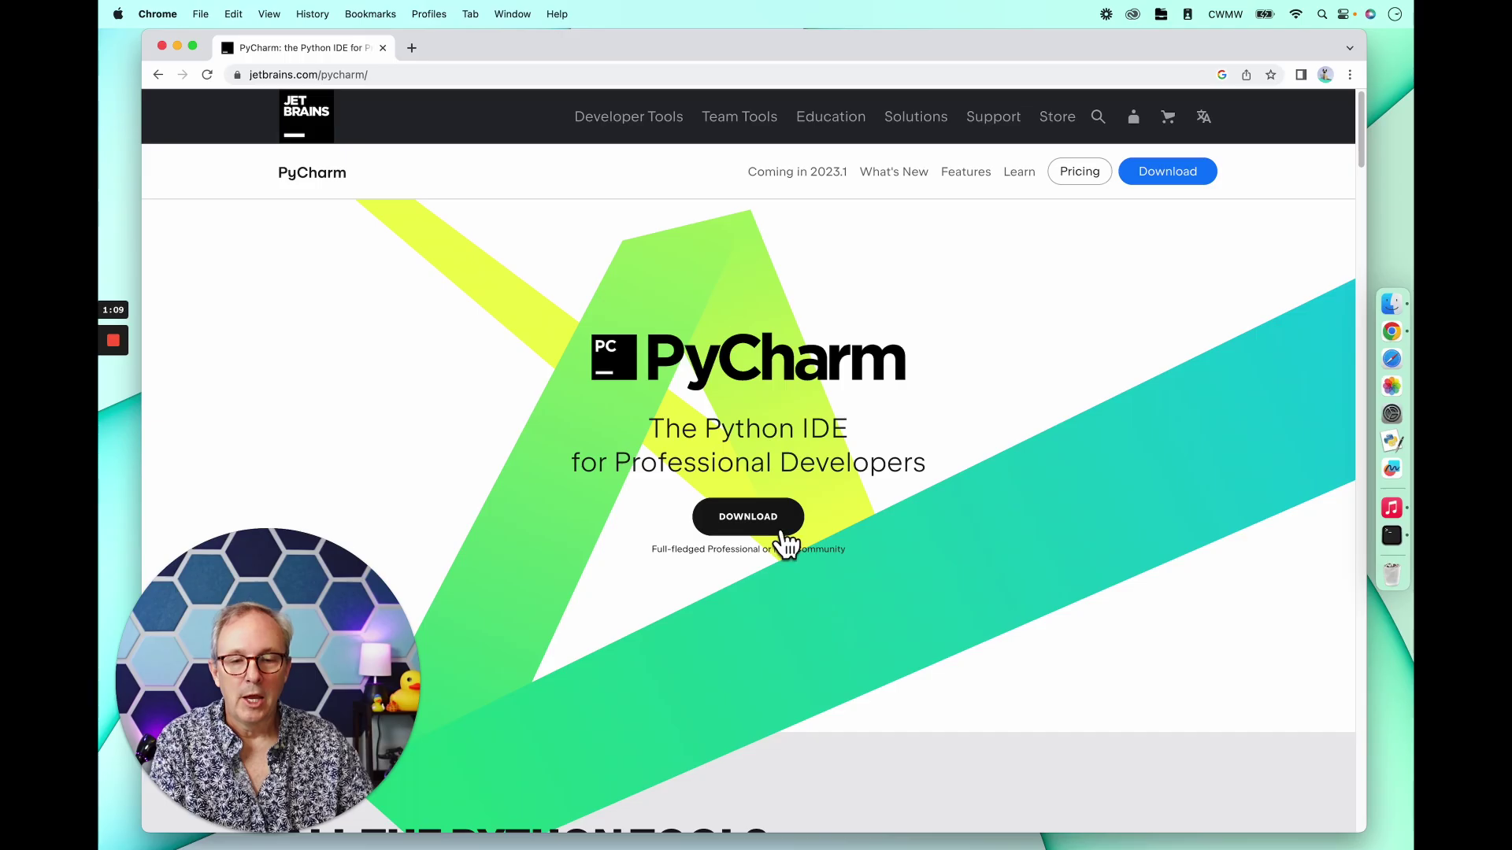
Download the macOS Community edition of PyCharm as the .dmg (Apple Silicon) installer
left_click(767, 524)
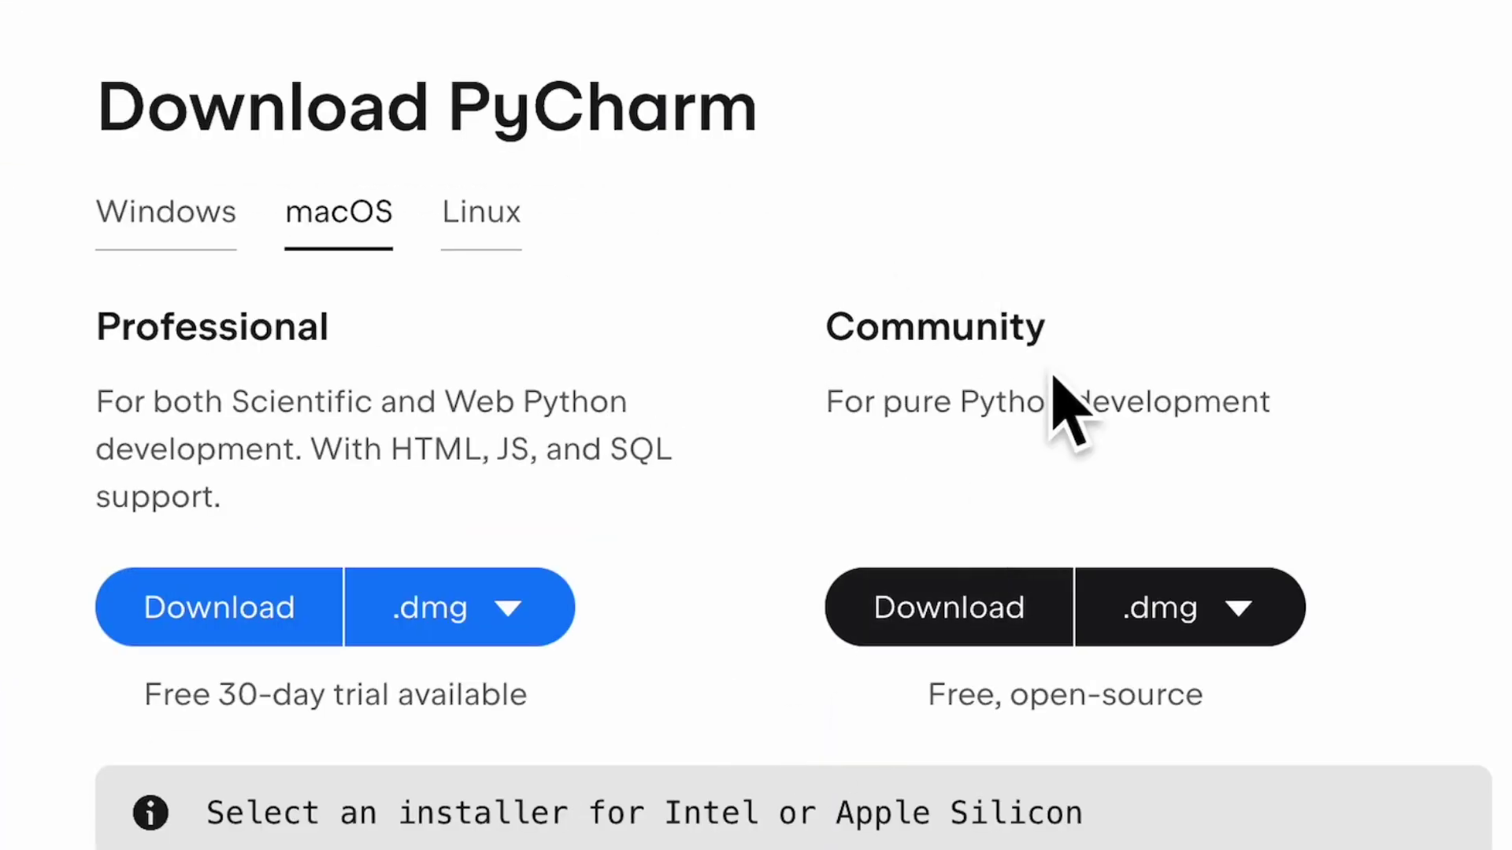
left_click(1161, 626)
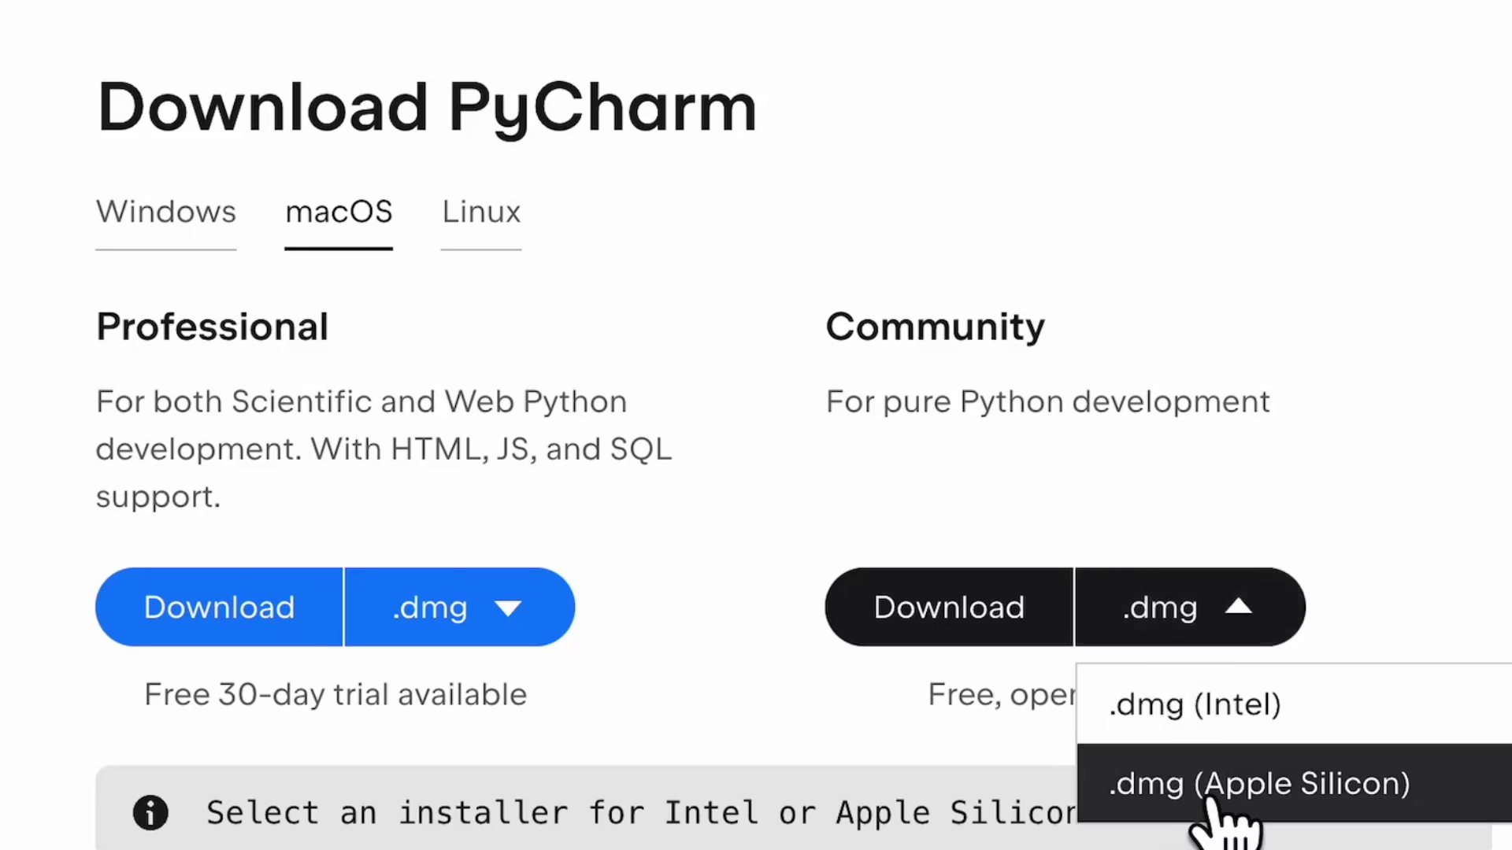
left_click(1210, 797)
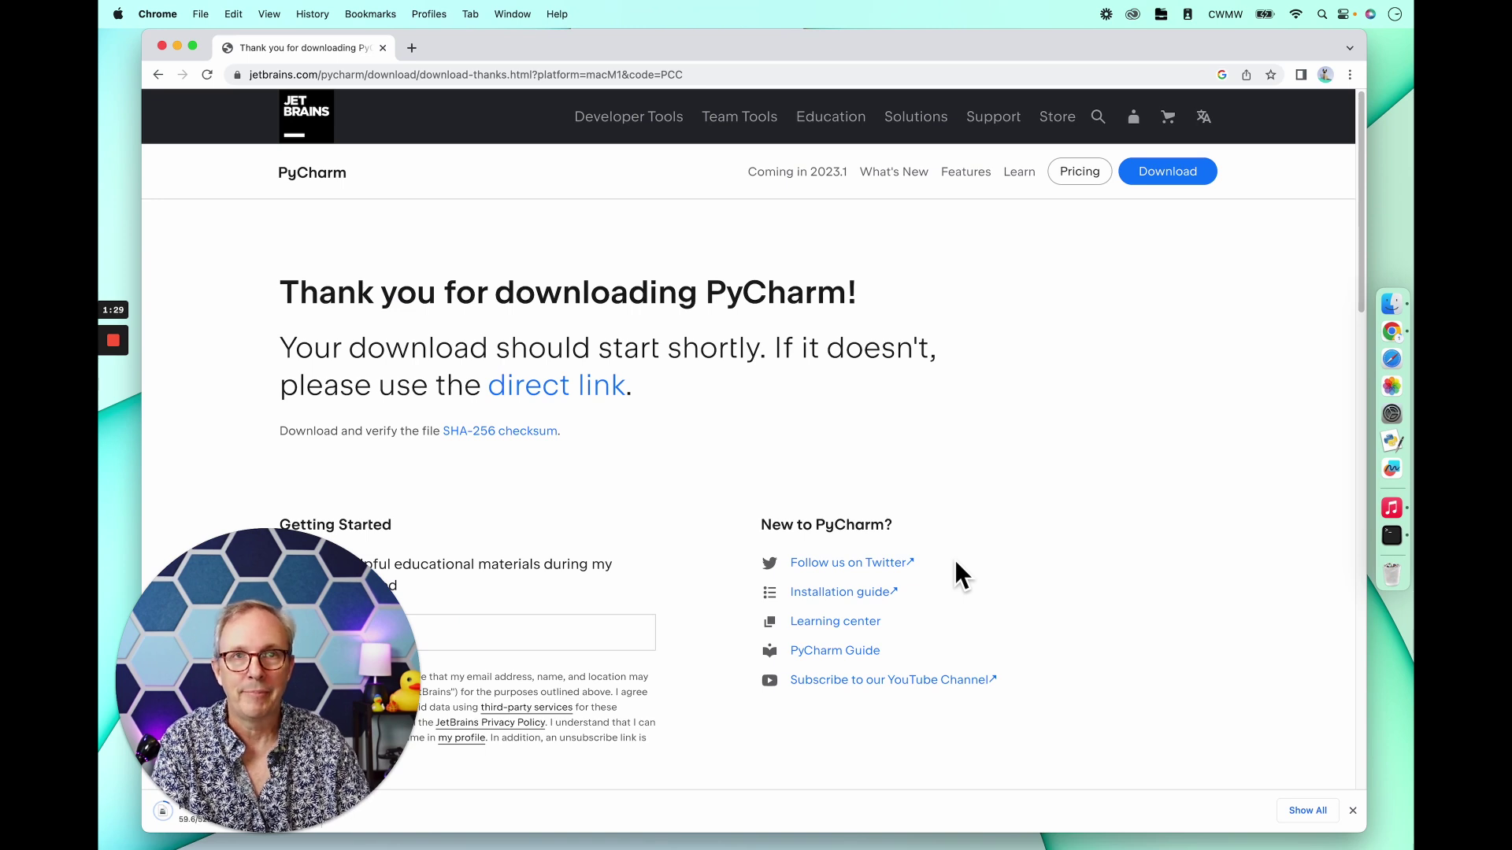
Open the downloaded PyCharm disk image and copy PyCharm CE into the Applications folder, replacing the existing copy
left_click_drag(348, 666, 350, 512)
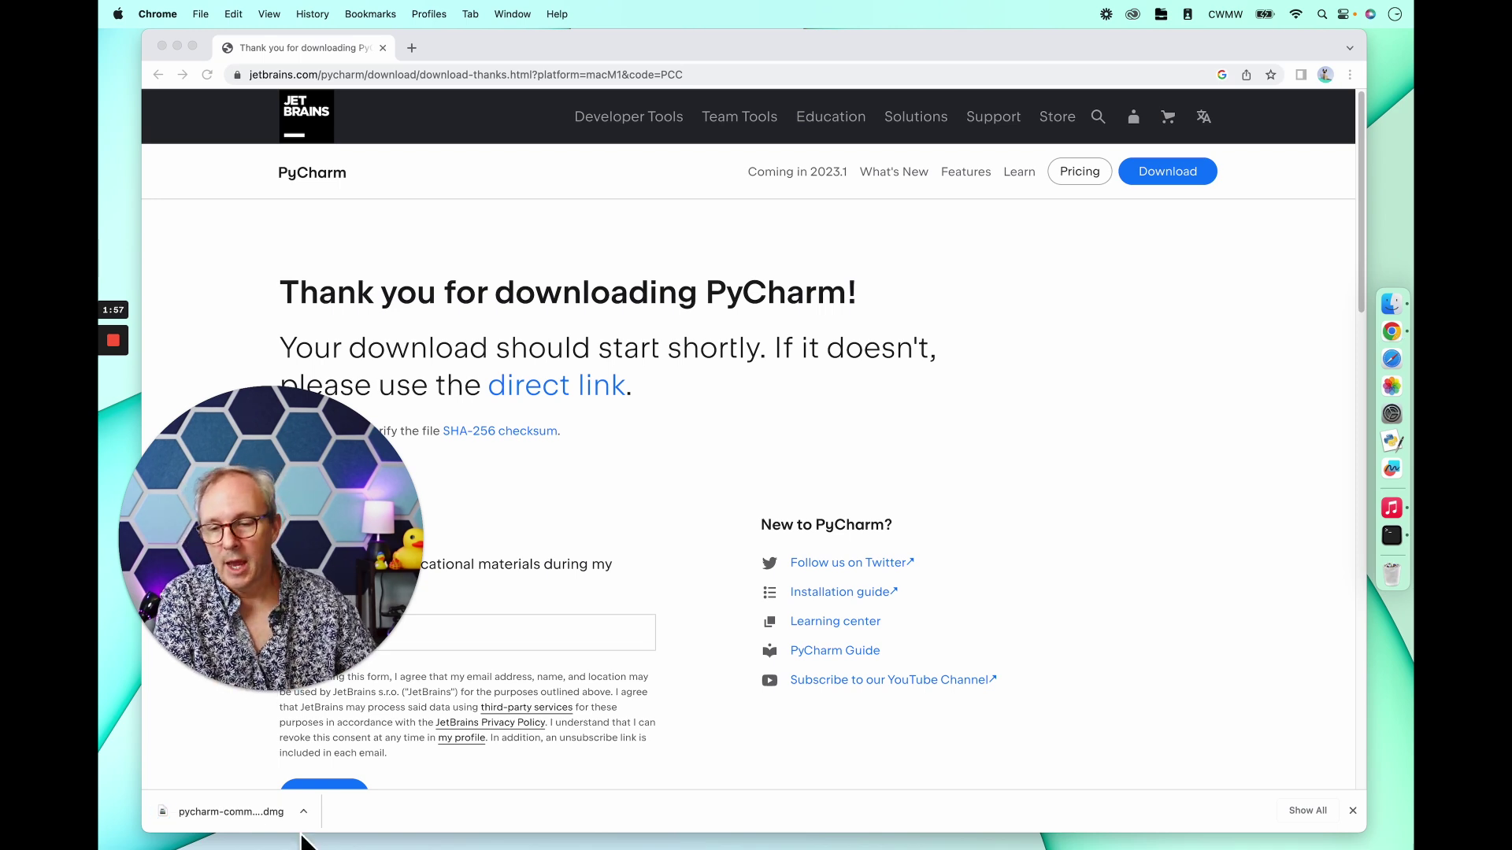
left_click(257, 816)
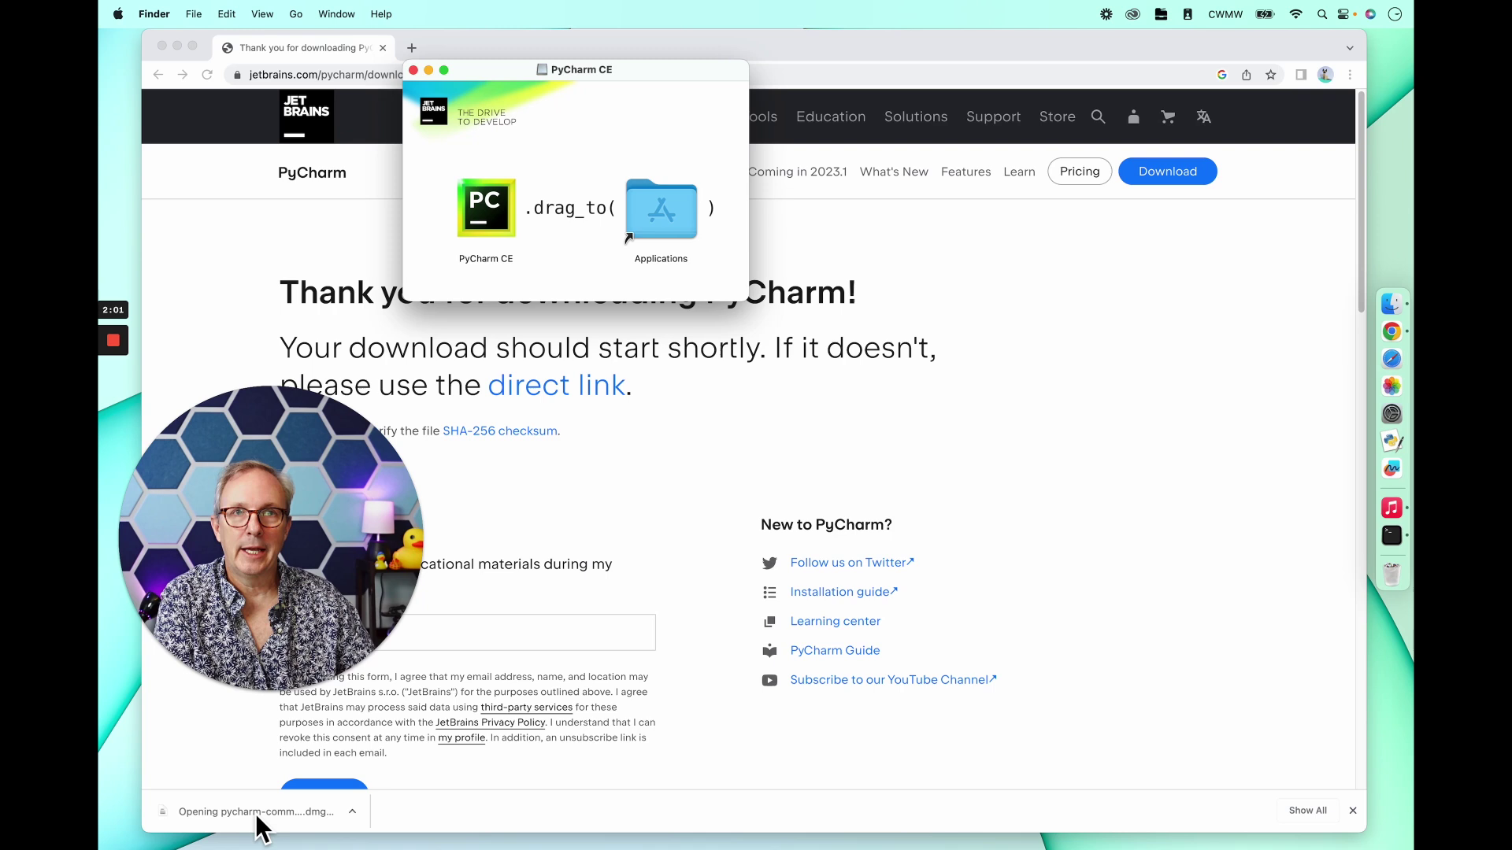
left_click(485, 236)
left_click_drag(483, 228, 648, 221)
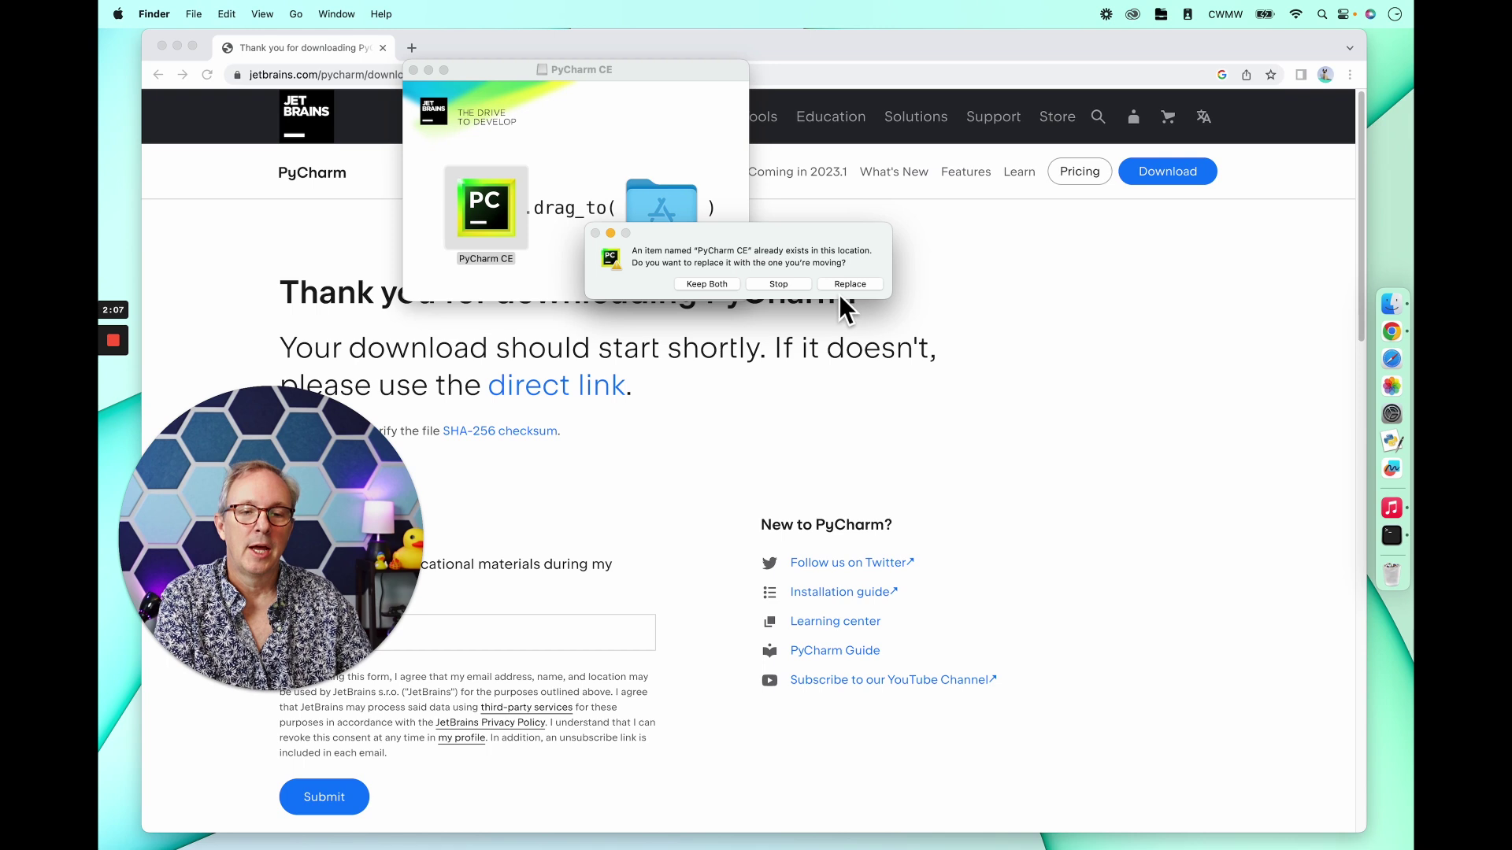
left_click(844, 288)
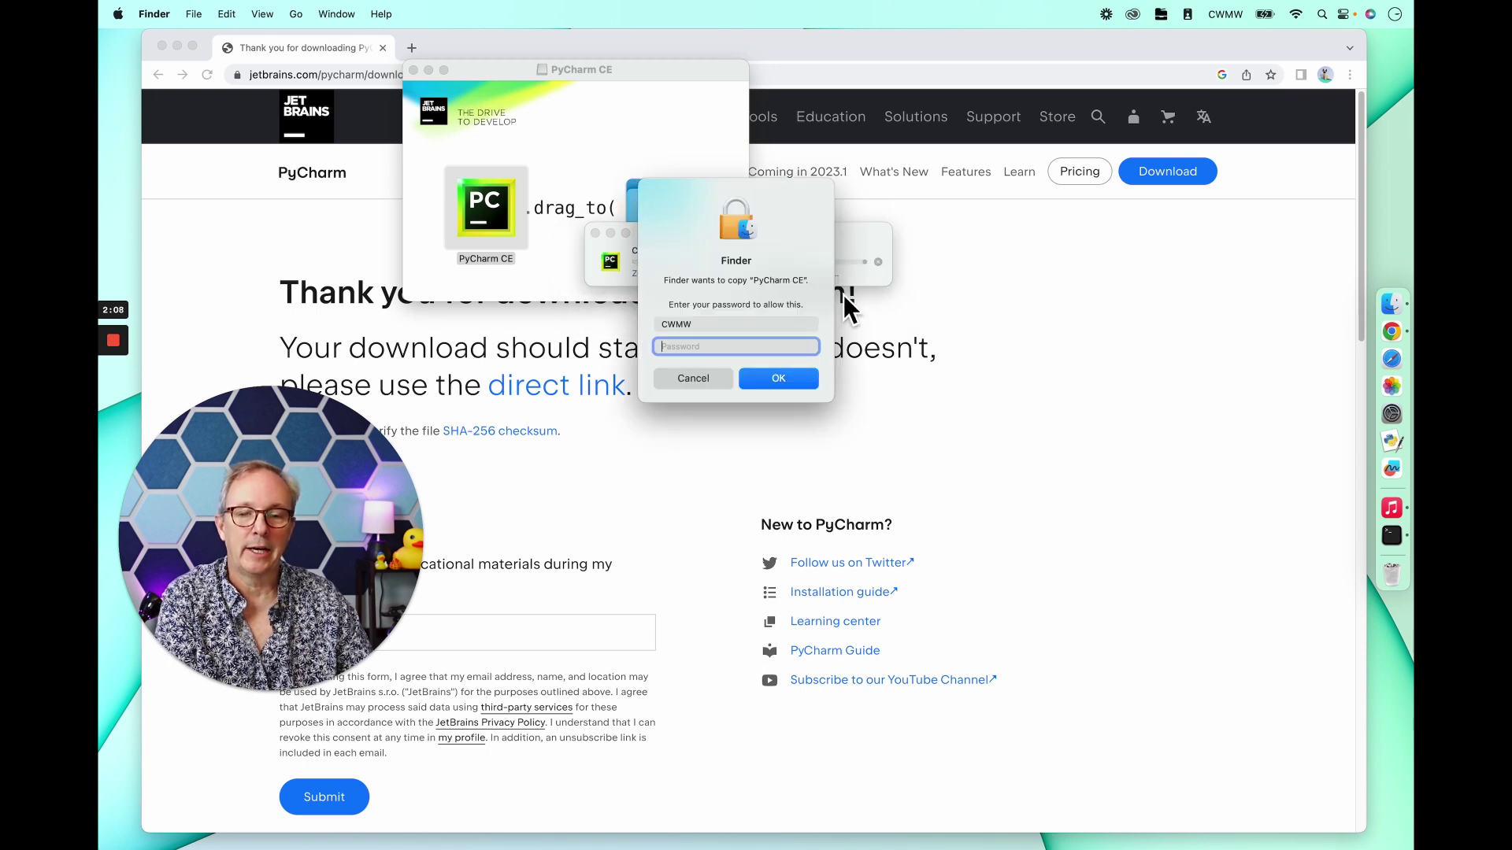
Enter the account password to authorize copying PyCharm CE, and close the installer window once the copy is done
type("•••••••")
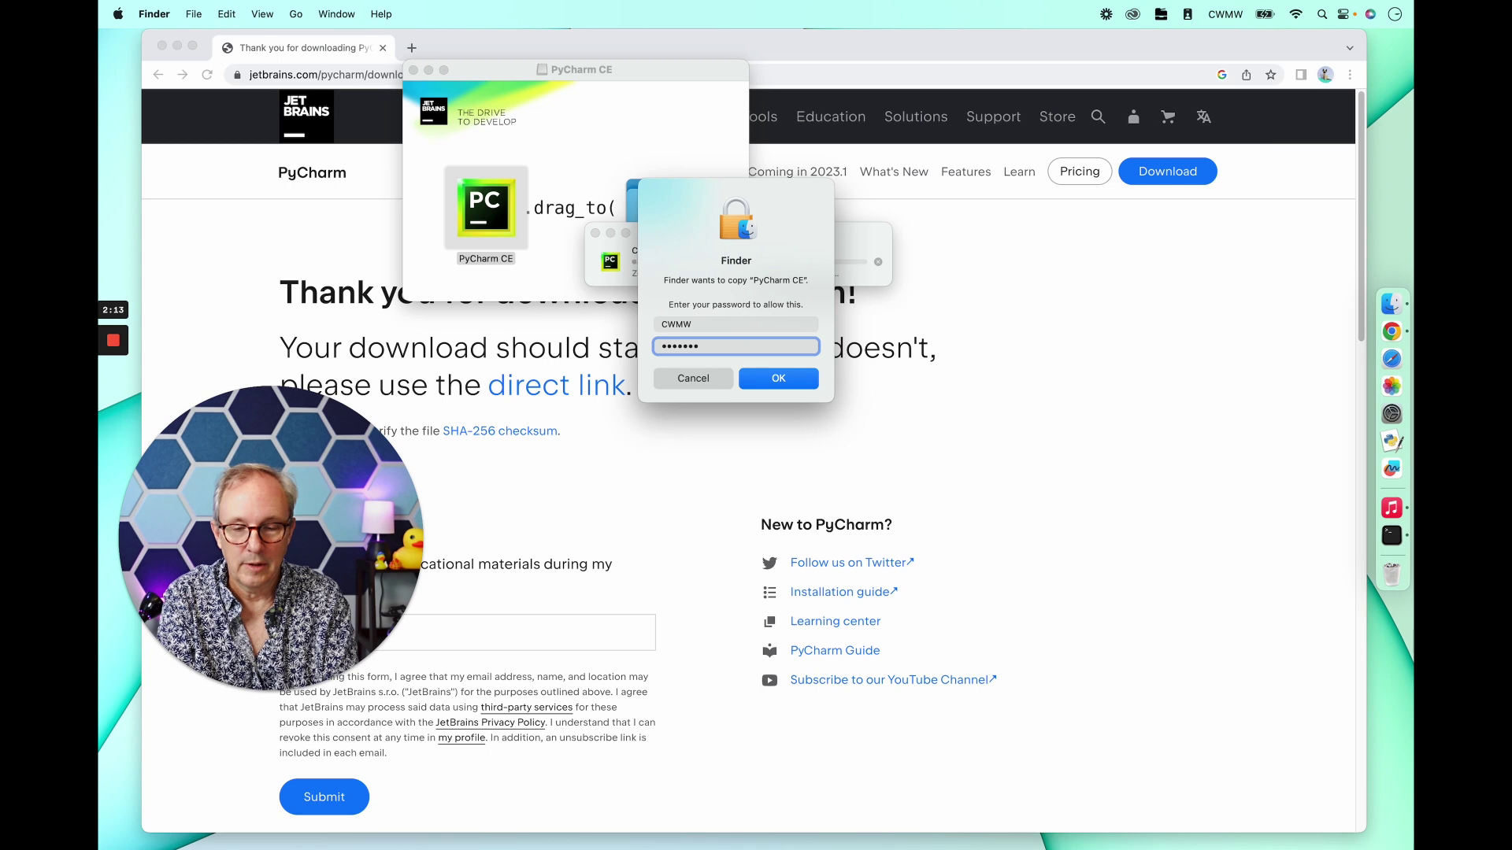
key("Return")
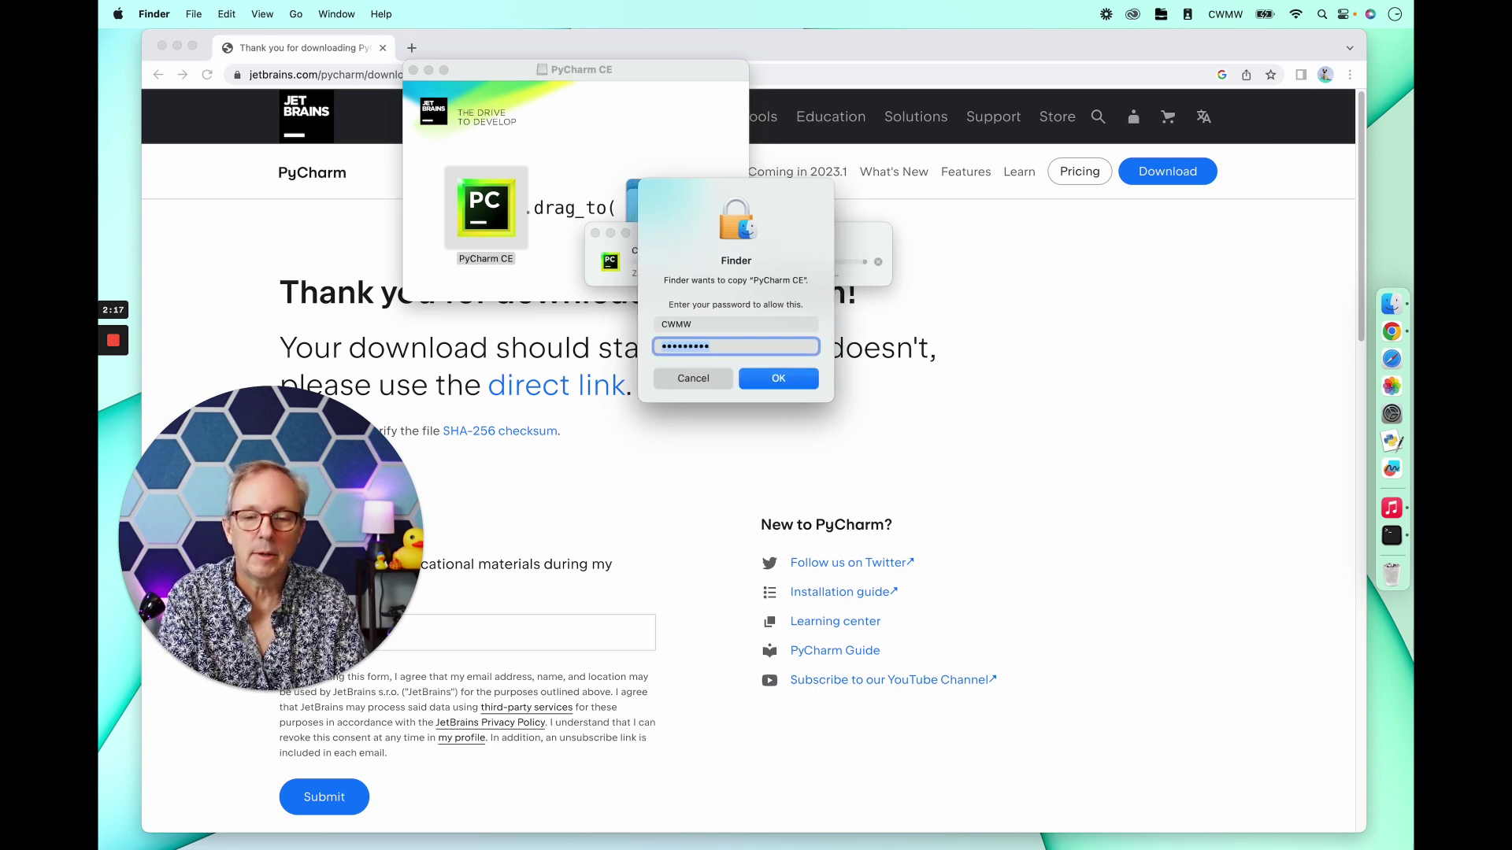
type("•")
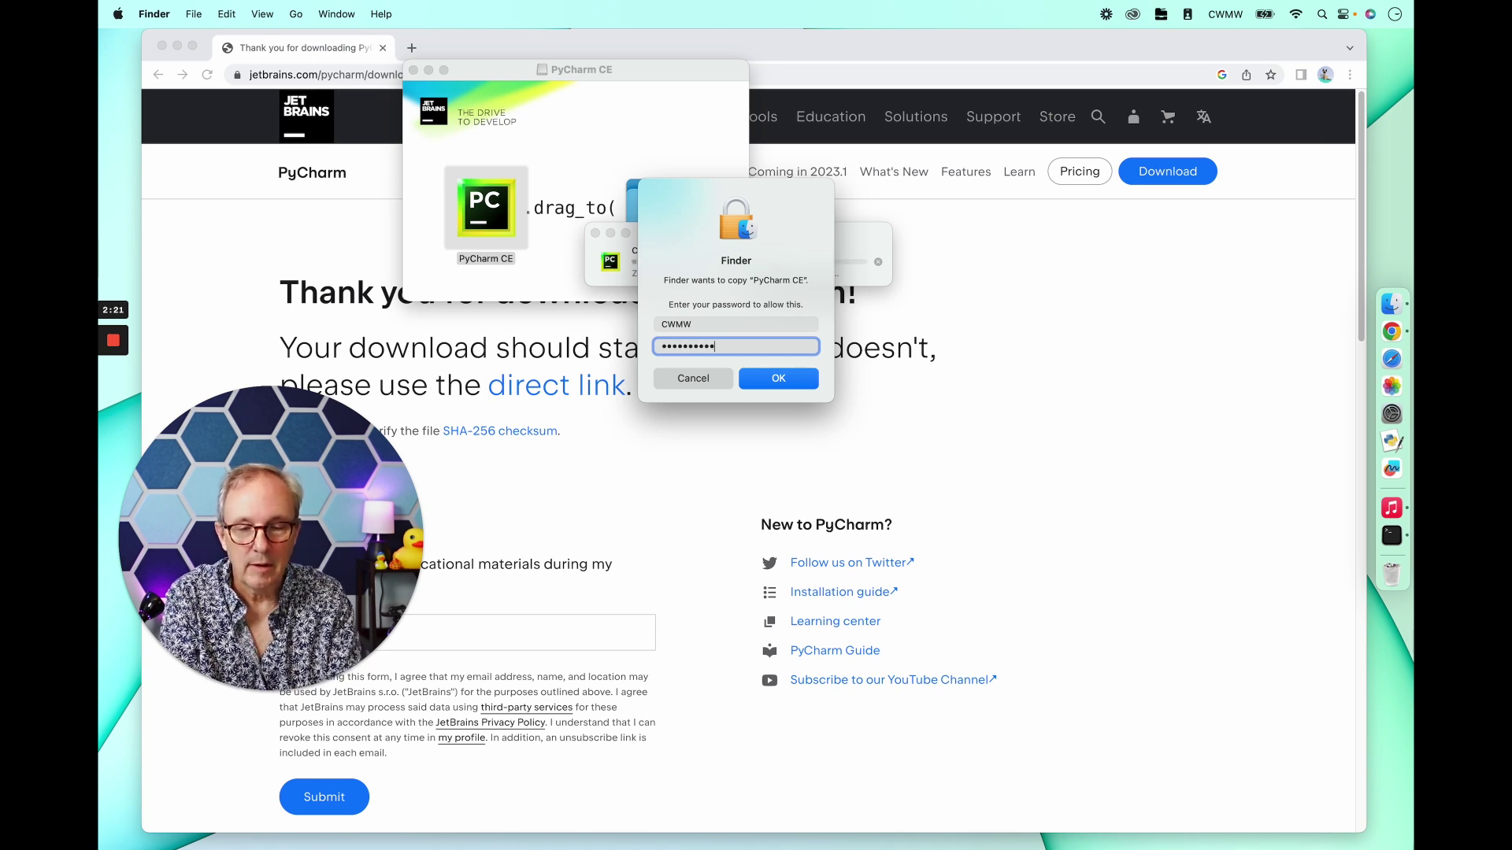
key("Return")
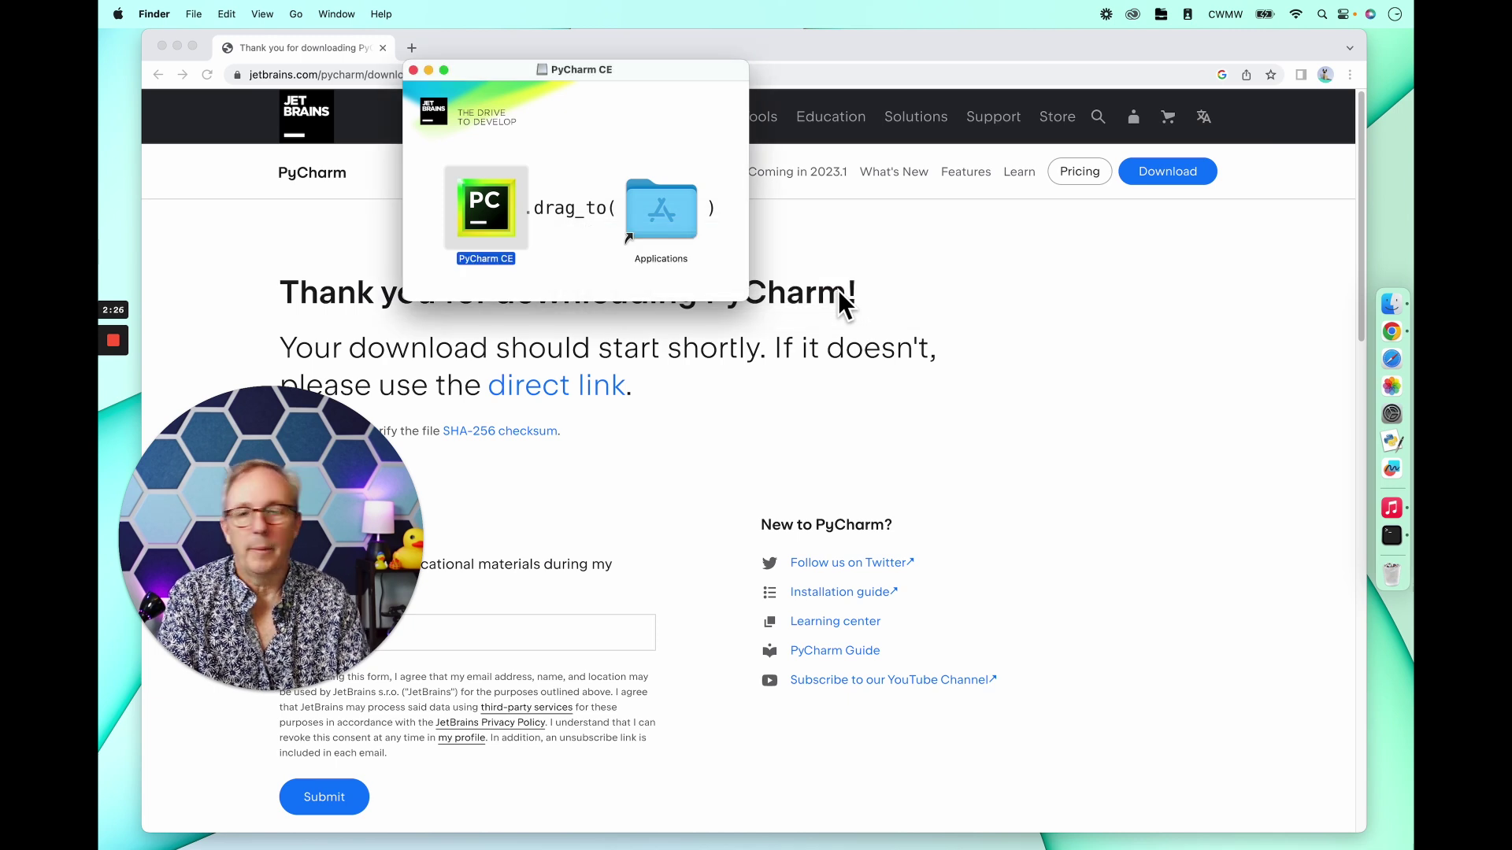
left_click(413, 71)
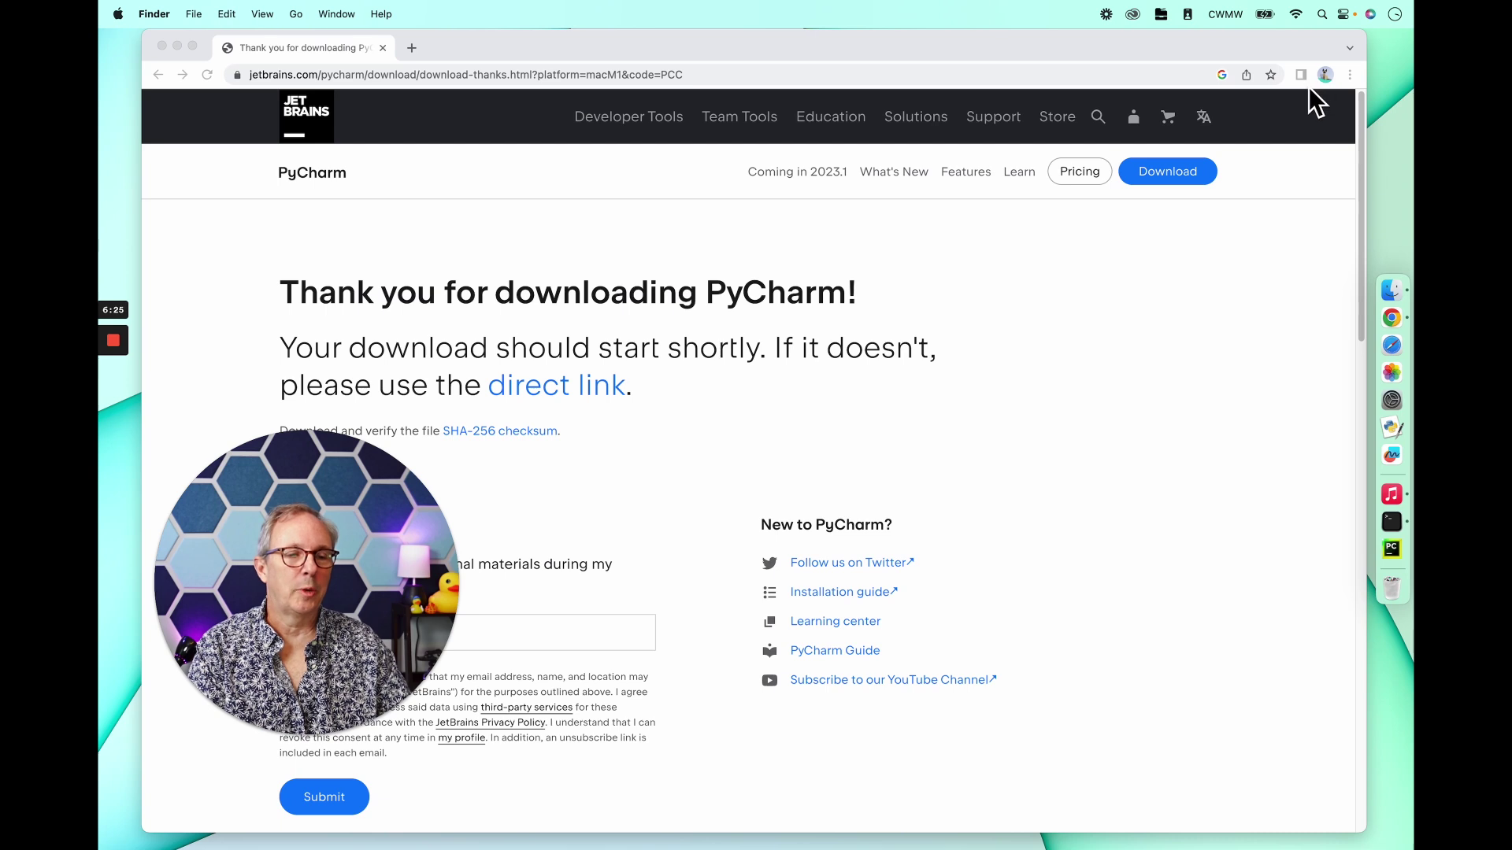
Find PyCharm CE with Spotlight and launch it
left_click(1323, 16)
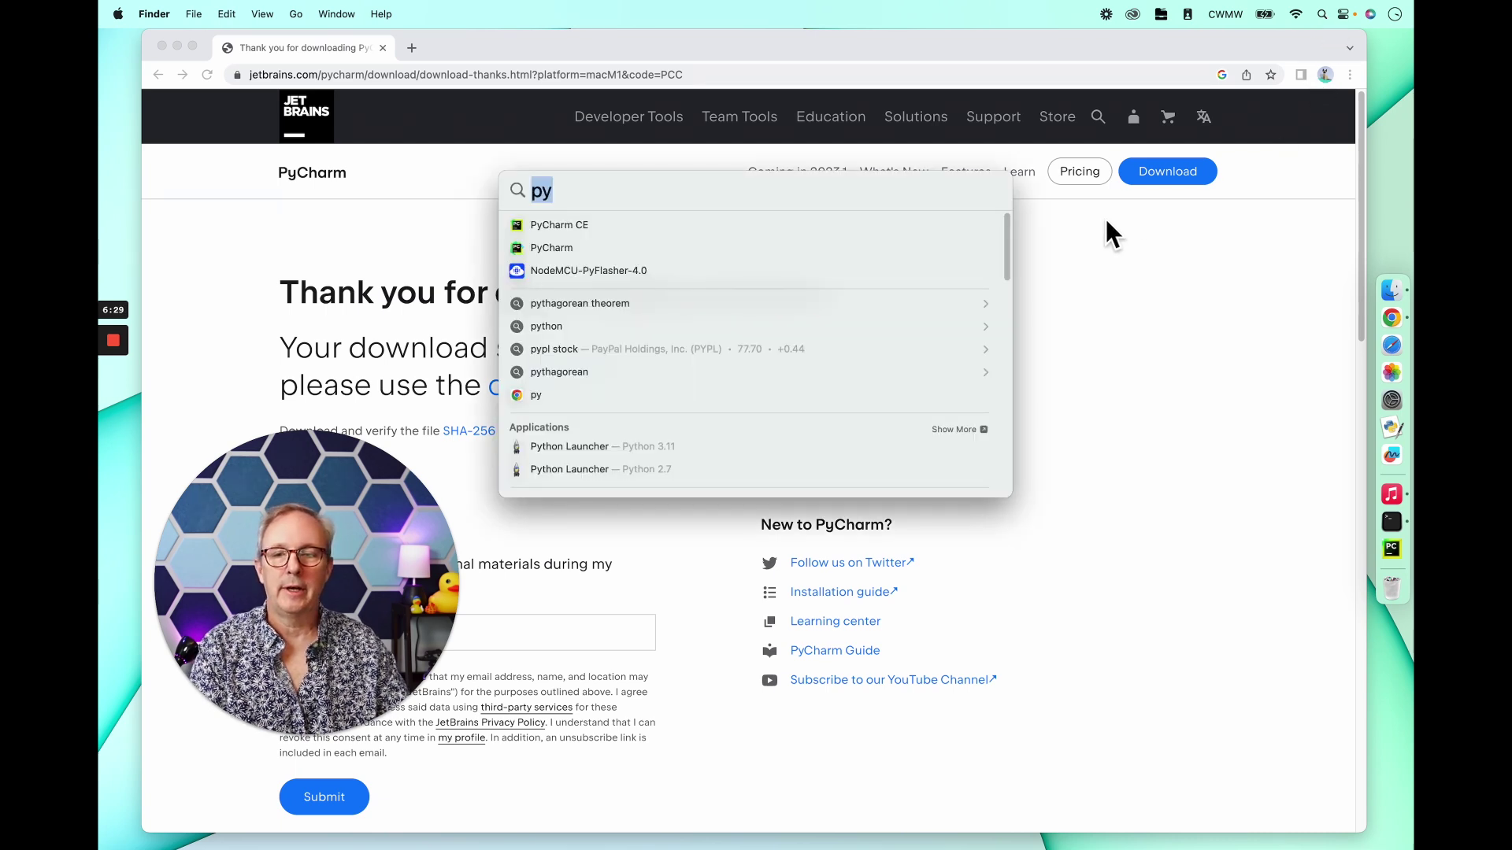
type("pycharm CE")
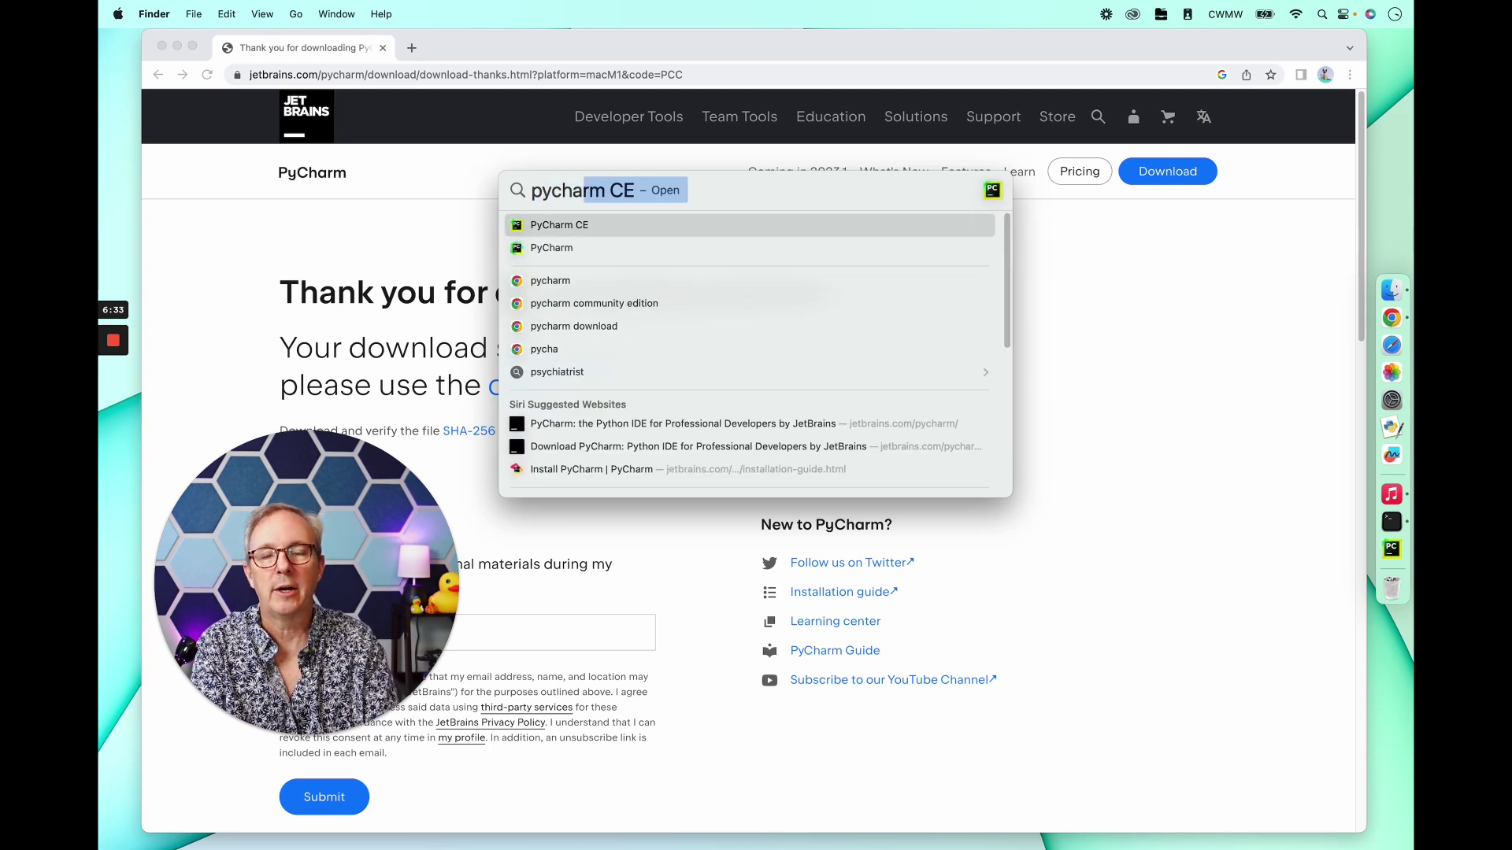
key("Return")
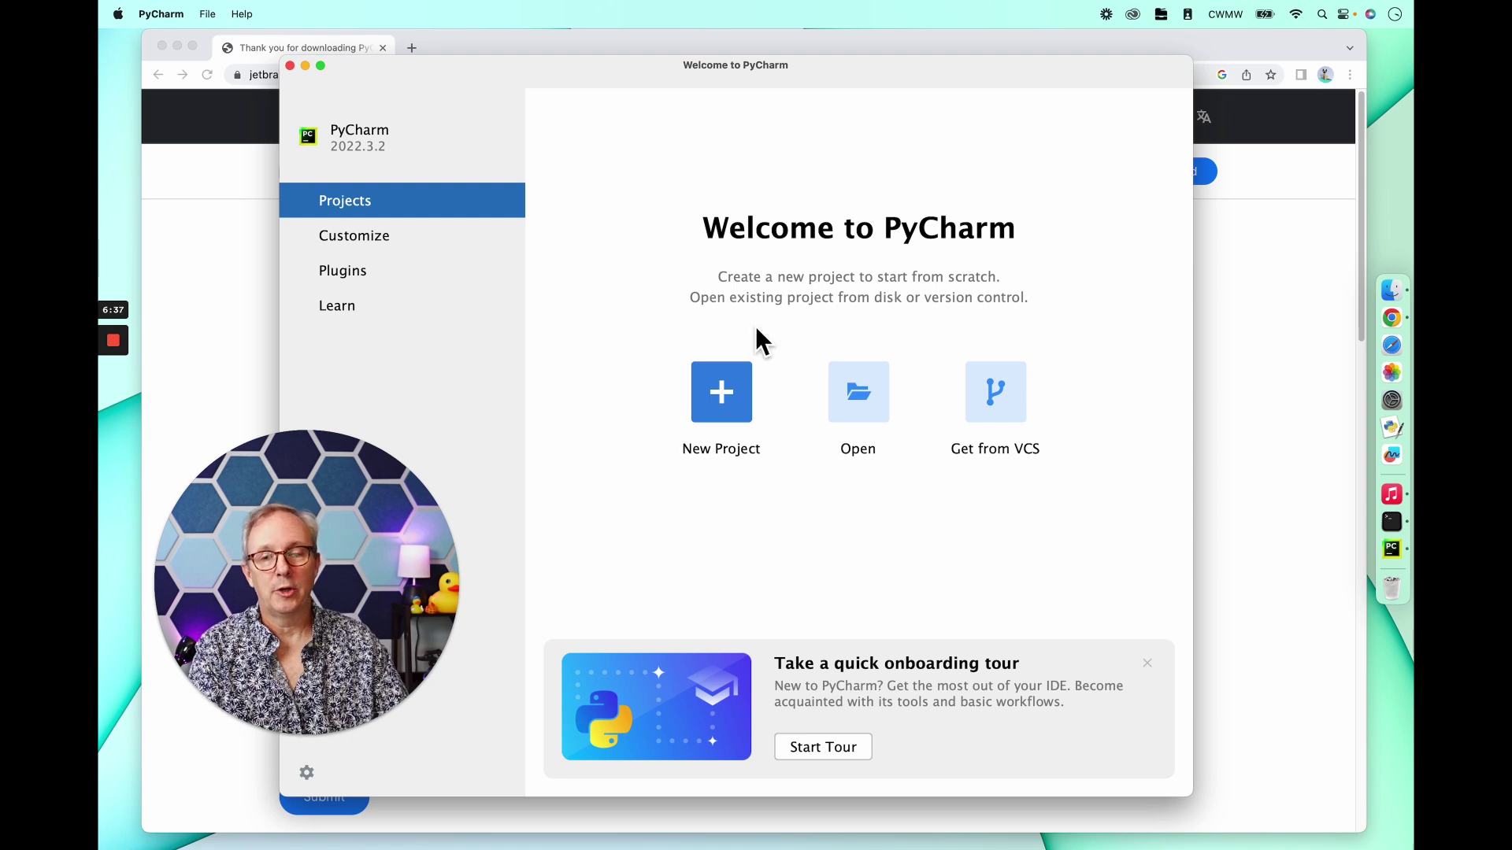
Start a new project and set its location to the existing breakout folder in Documents
left_click(725, 406)
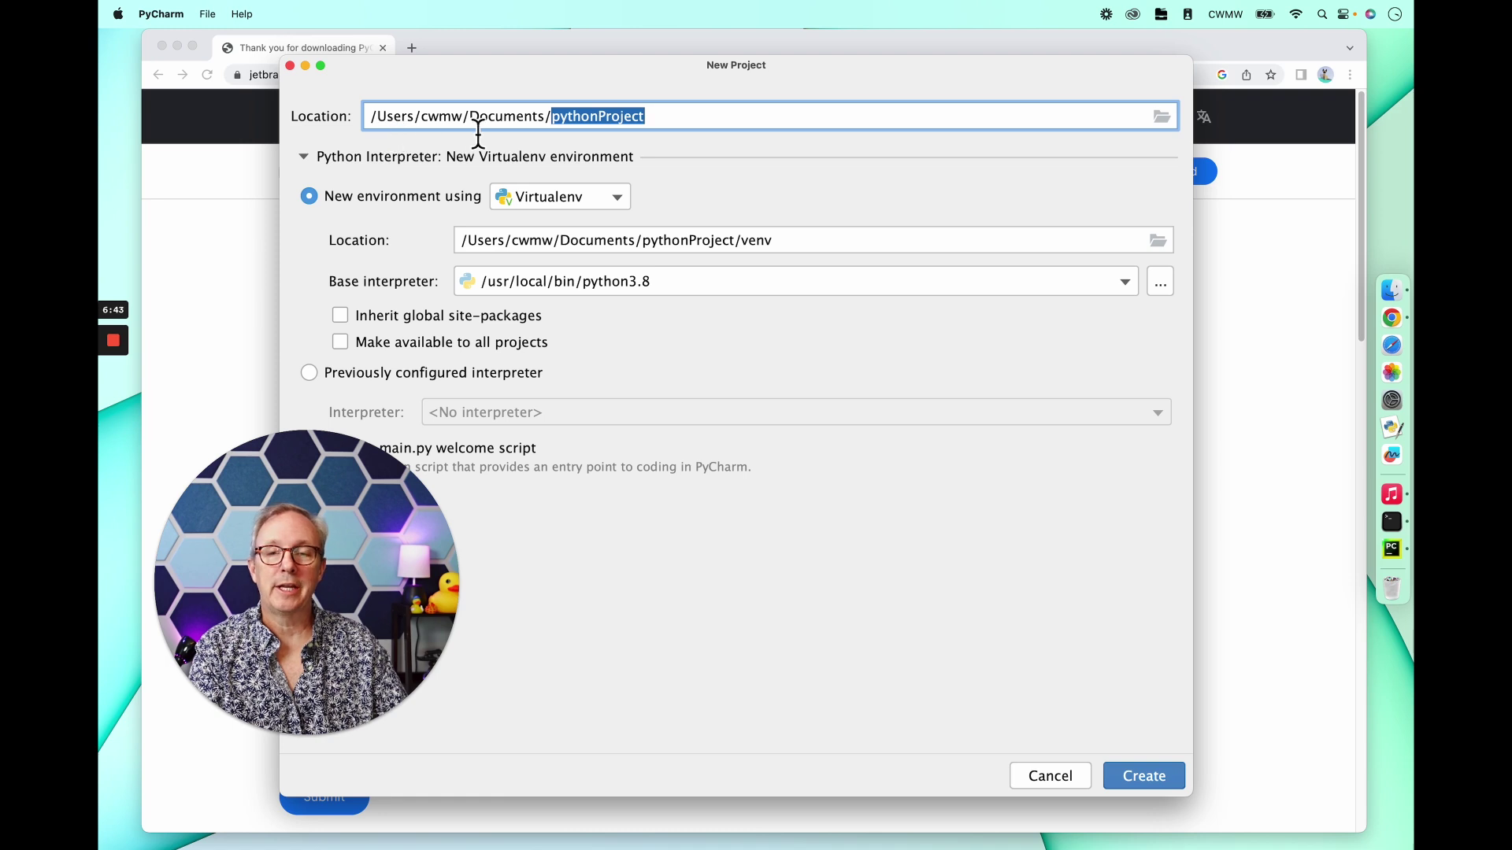
left_click(1162, 118)
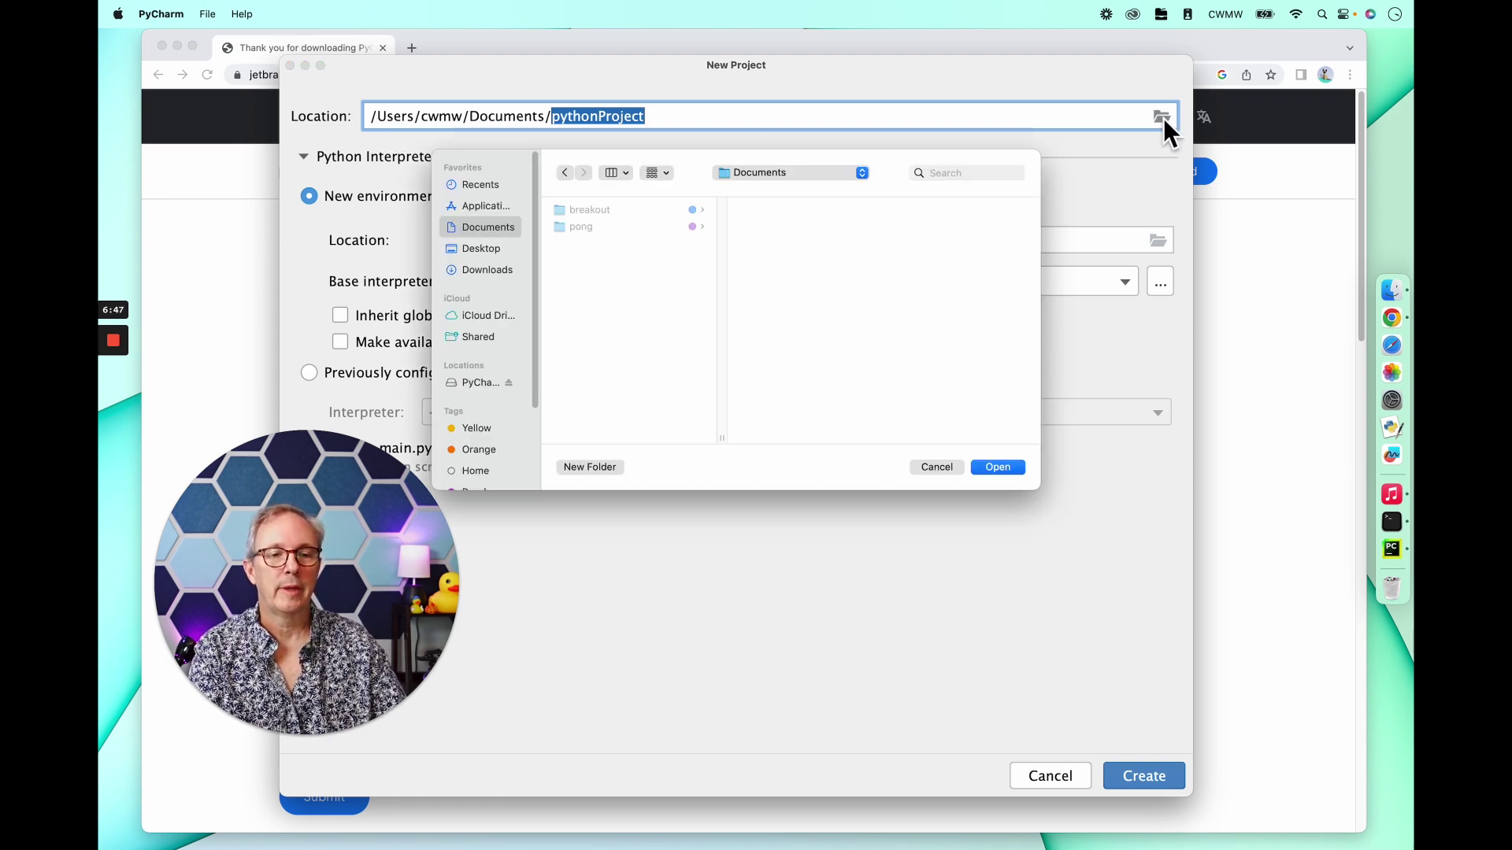
left_click(603, 211)
key("Return")
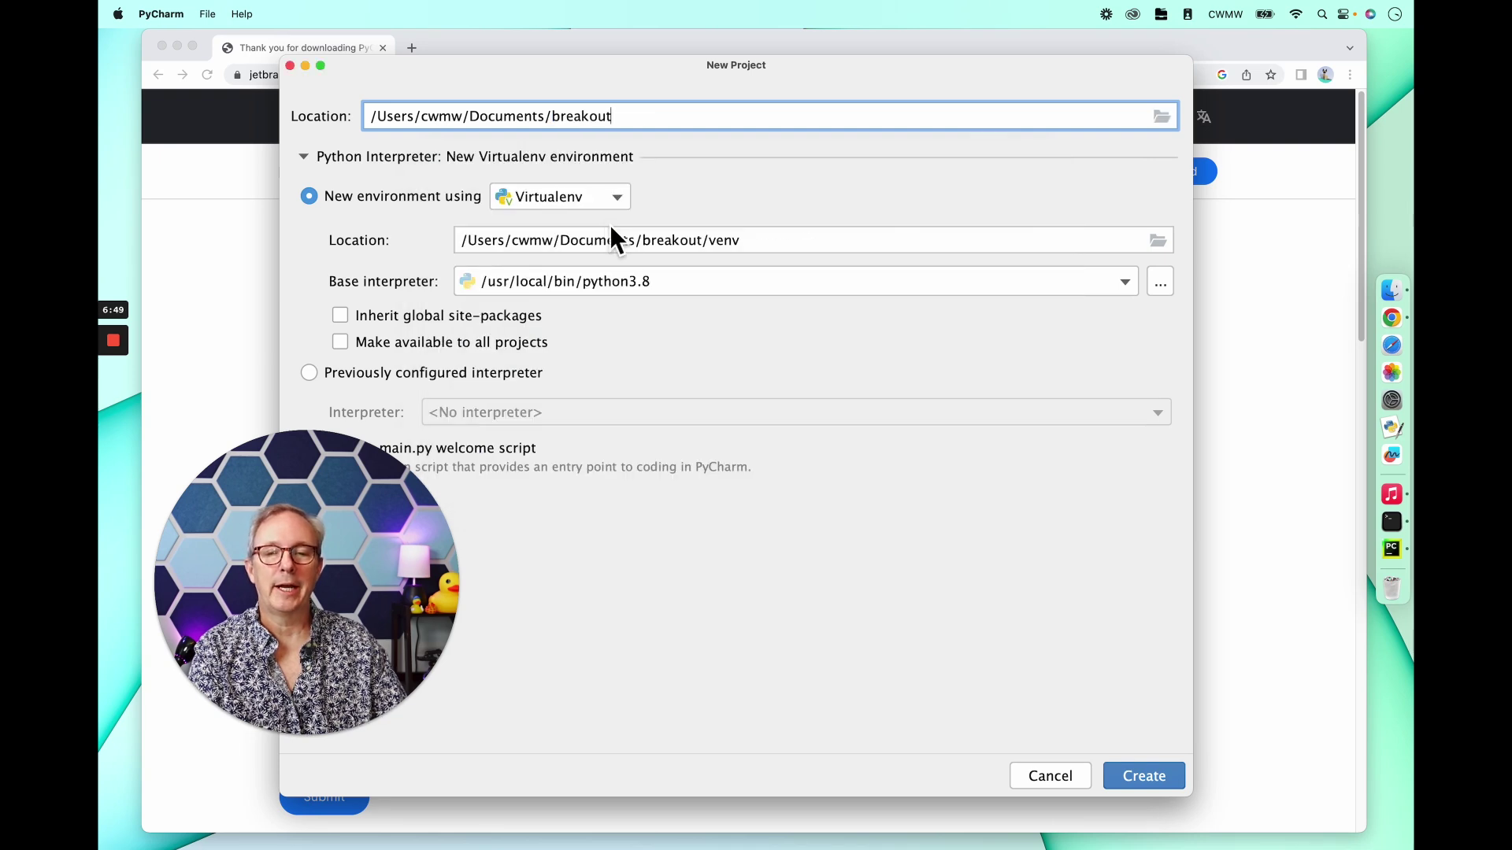
left_click(1160, 118)
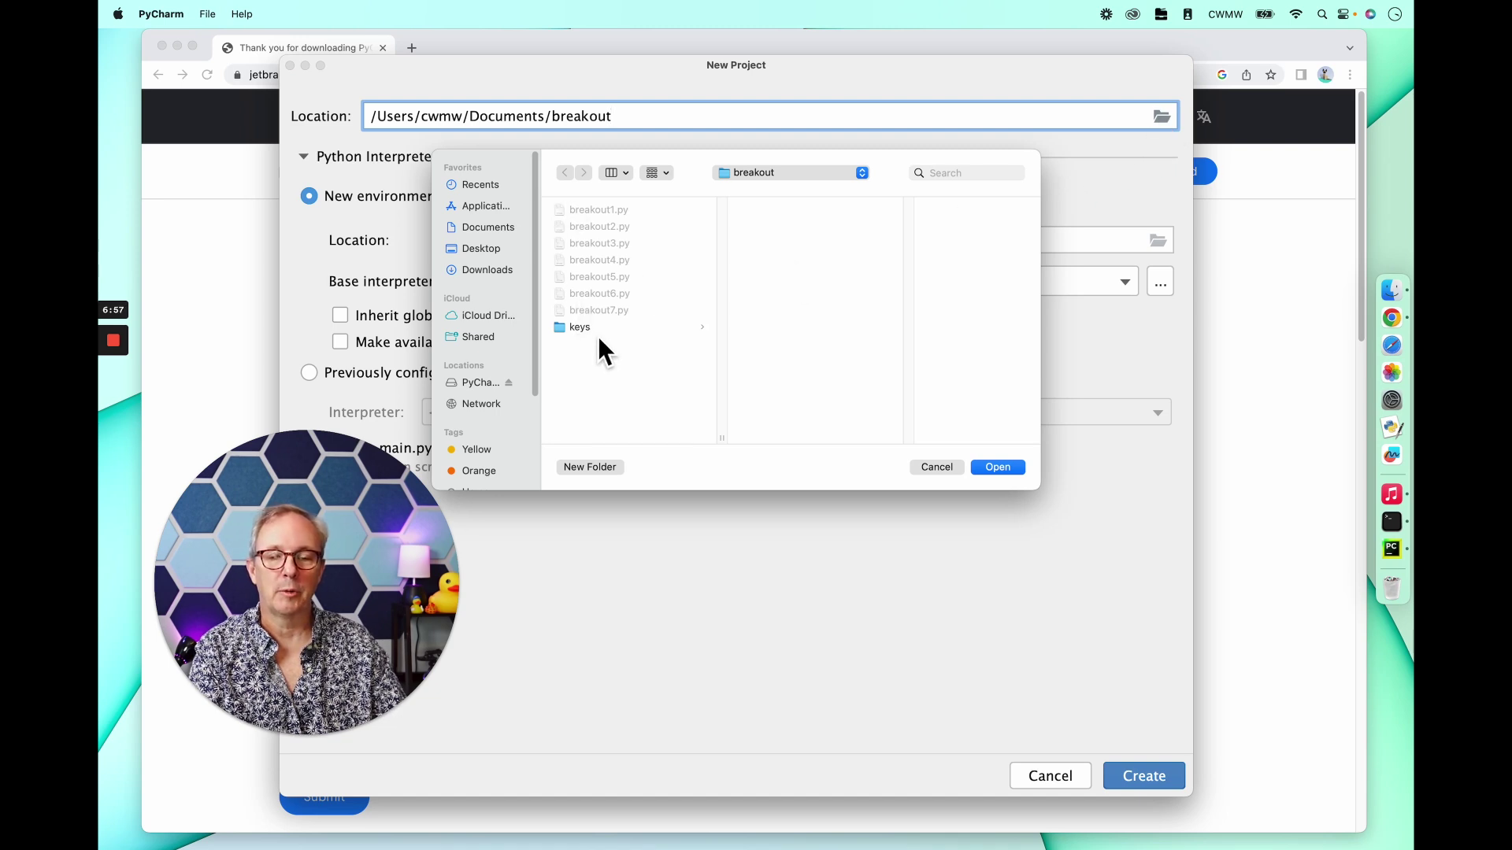
left_click(997, 467)
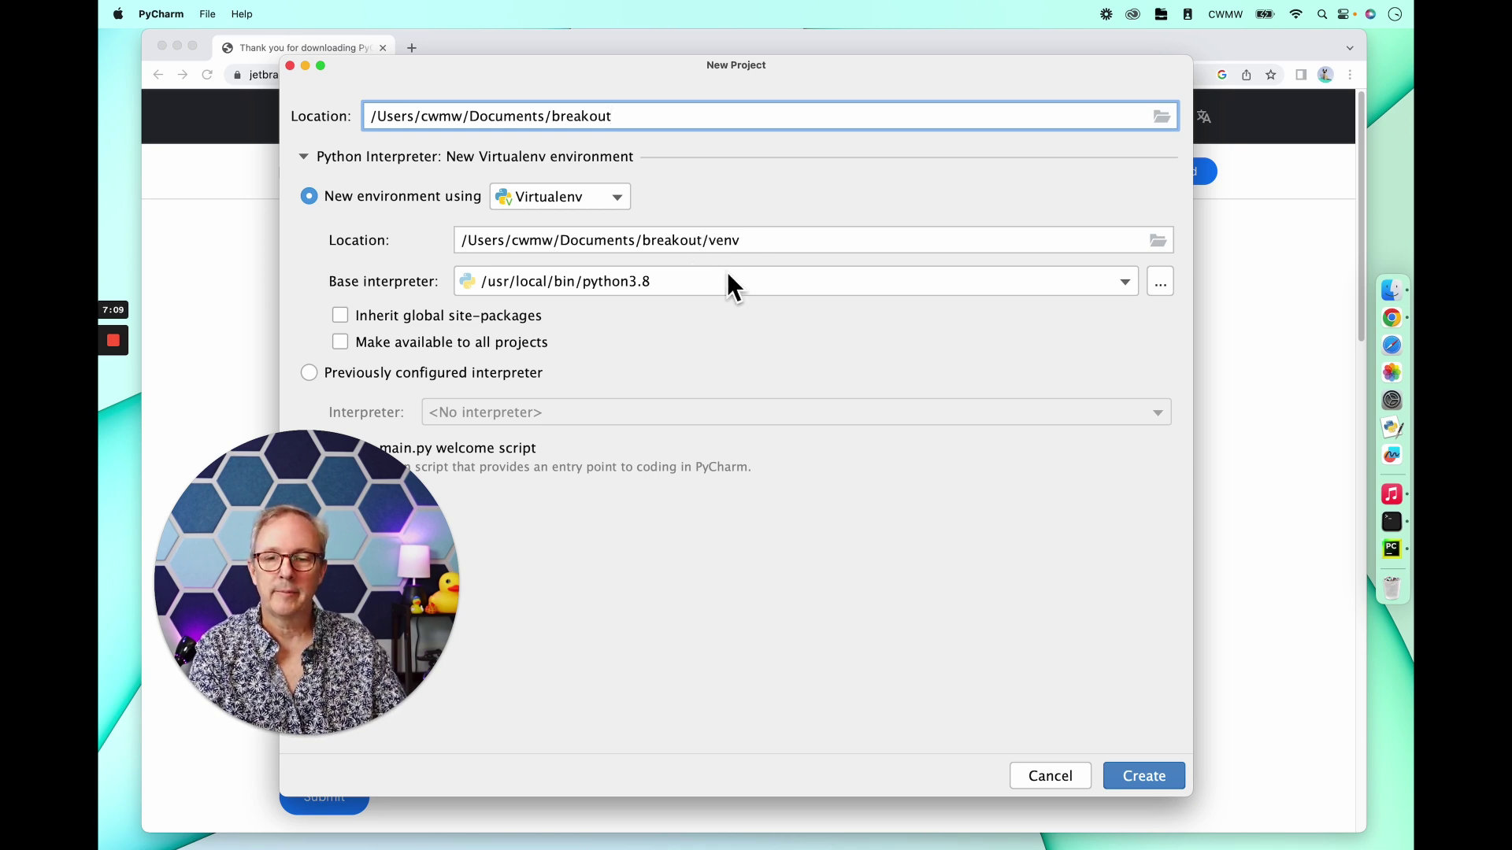
Set the new Virtualenv environment's base interpreter to /usr/local/bin/python3.11
left_click(688, 287)
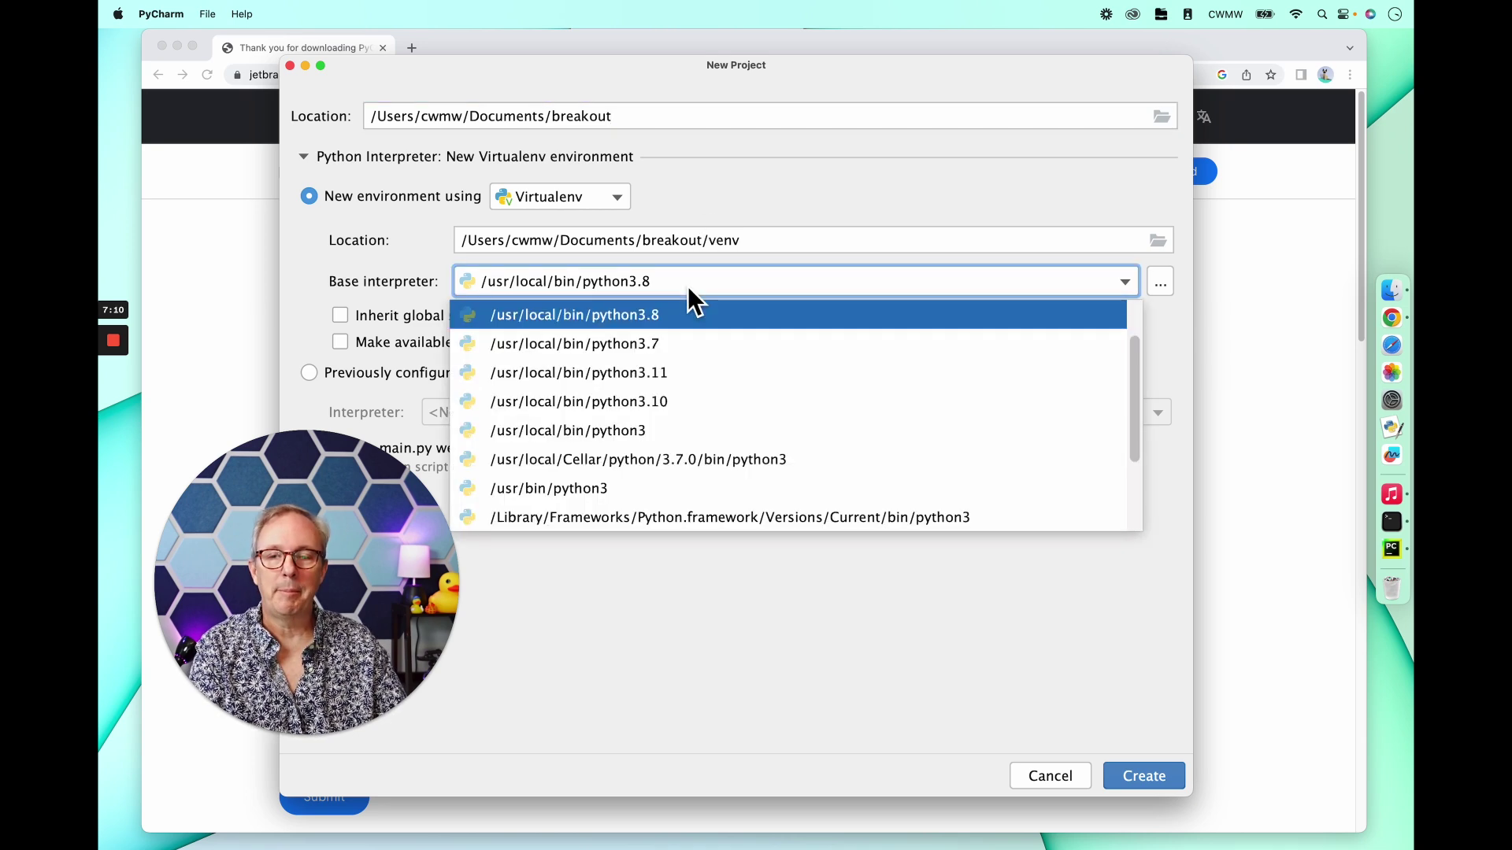
left_click(677, 375)
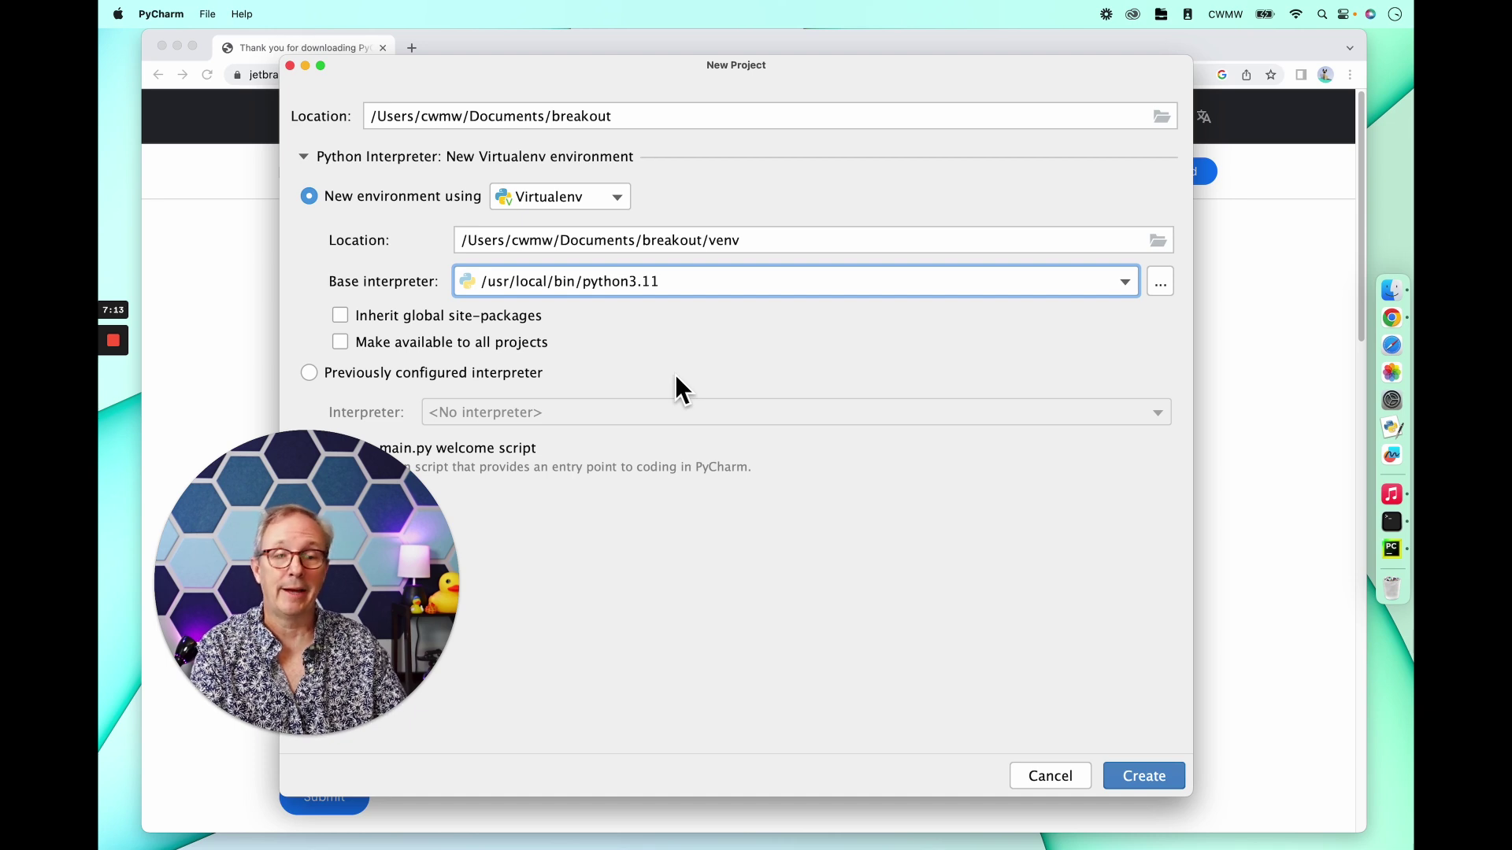
left_click(733, 288)
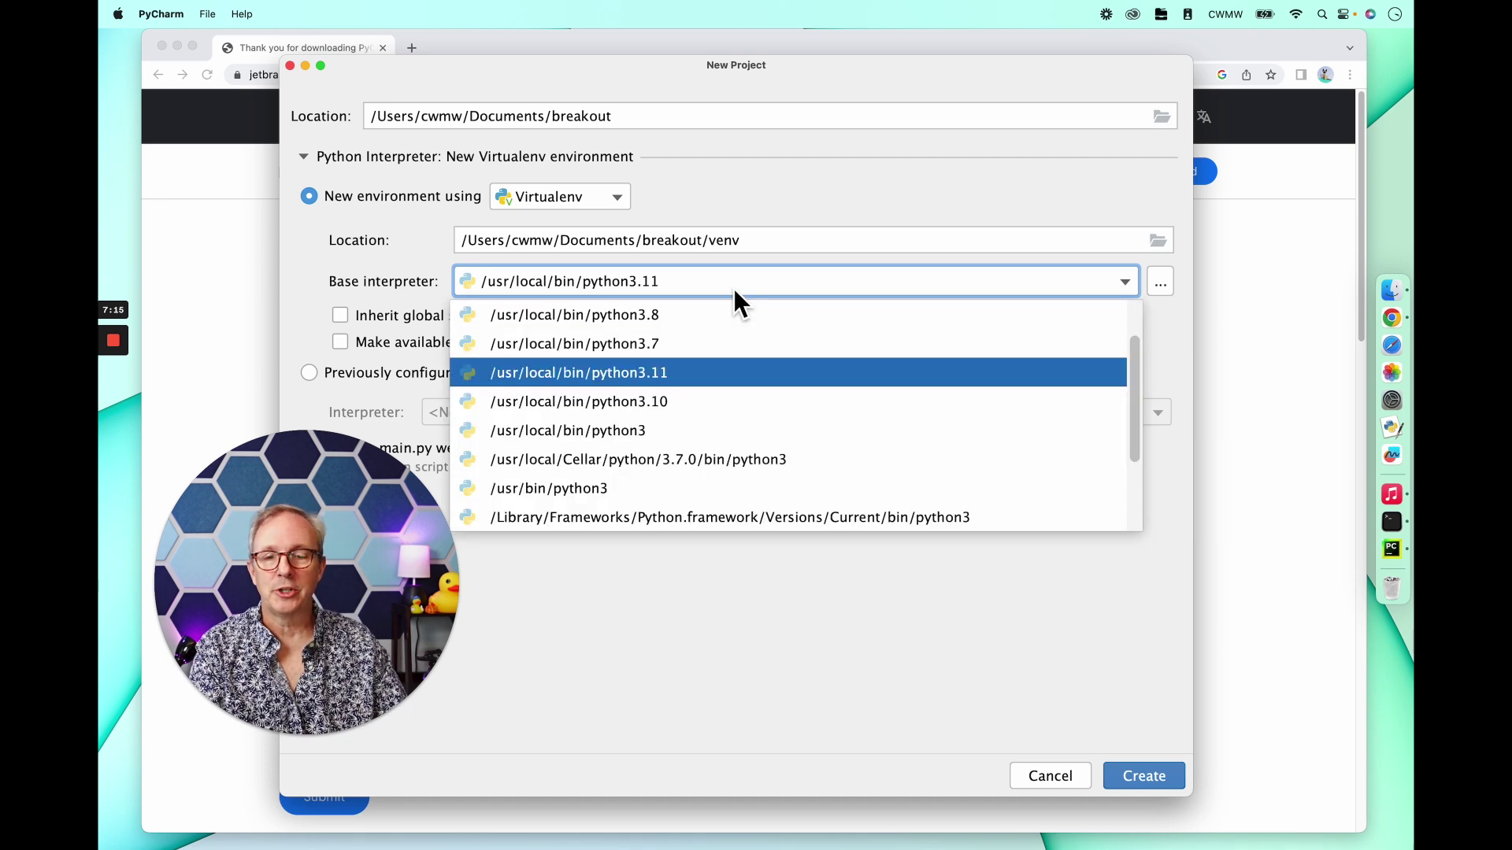
left_click(711, 373)
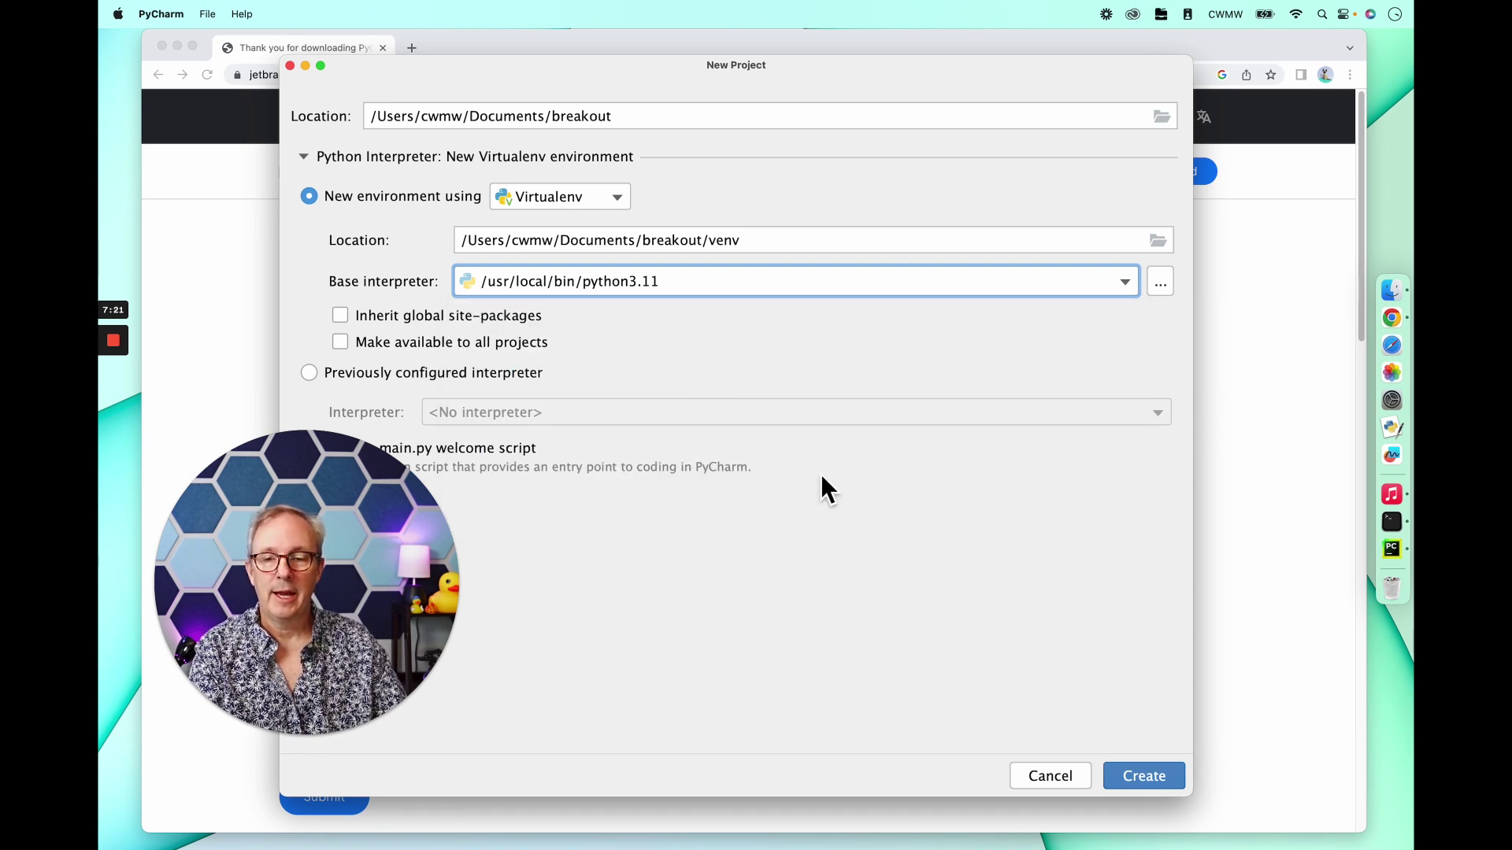
Create the breakout project from existing sources and dismiss the notification about pre-built shared indexes
left_click_drag(441, 544, 551, 609)
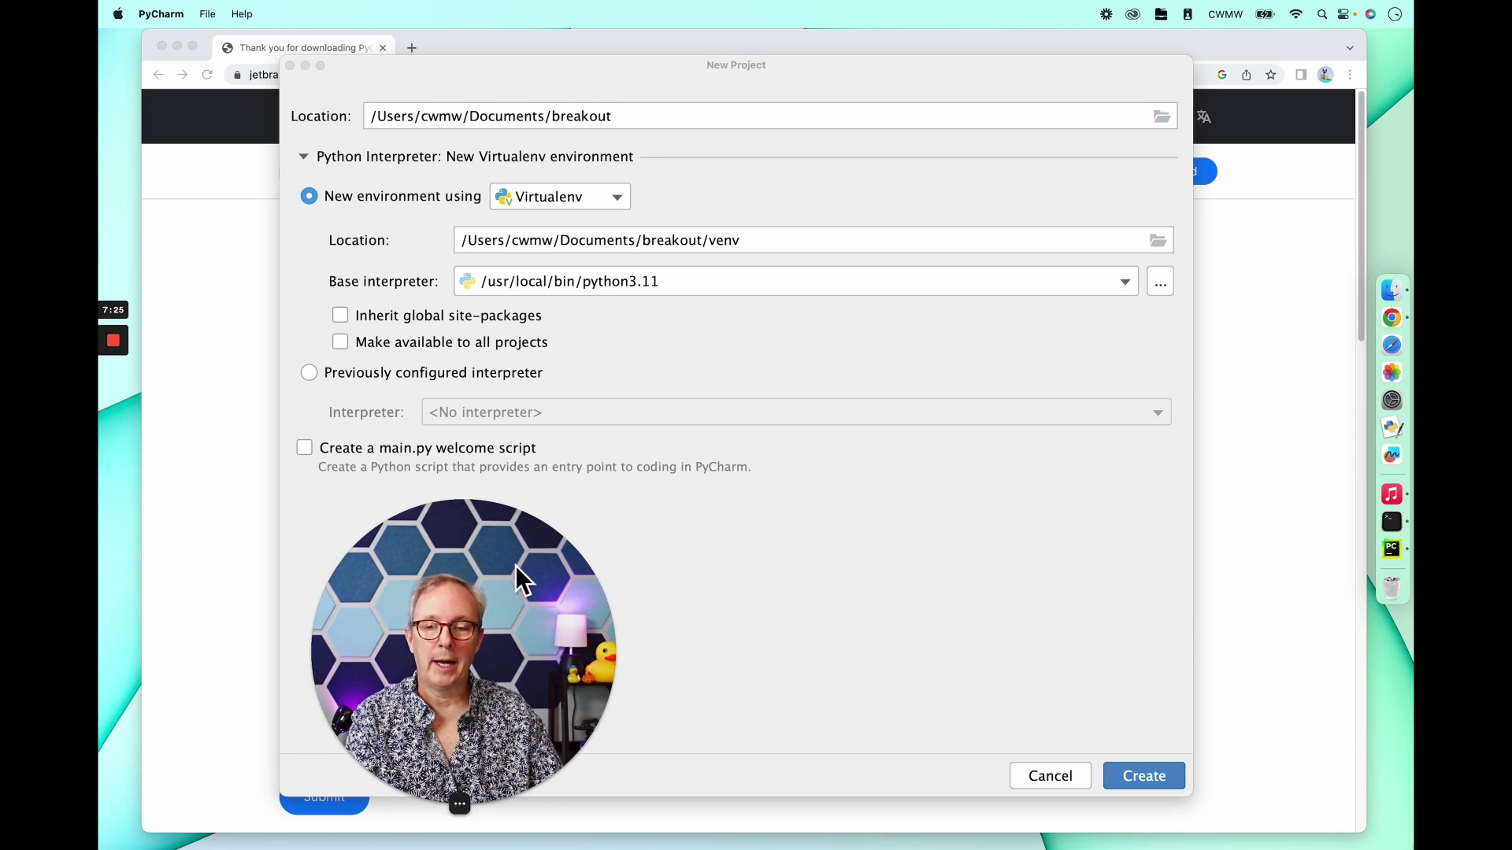
left_click_drag(550, 616, 457, 589)
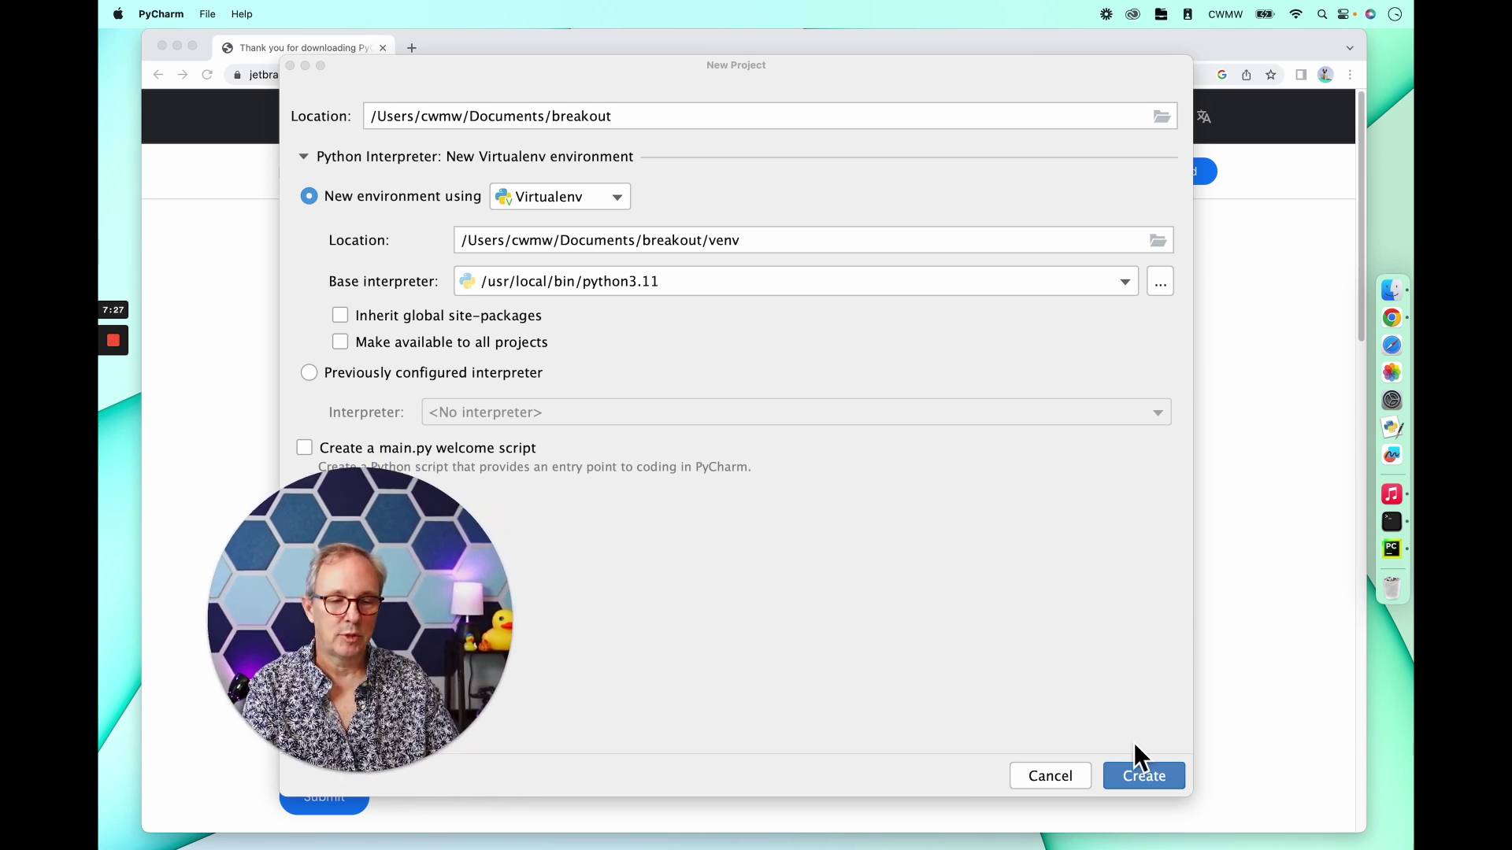
left_click(1162, 782)
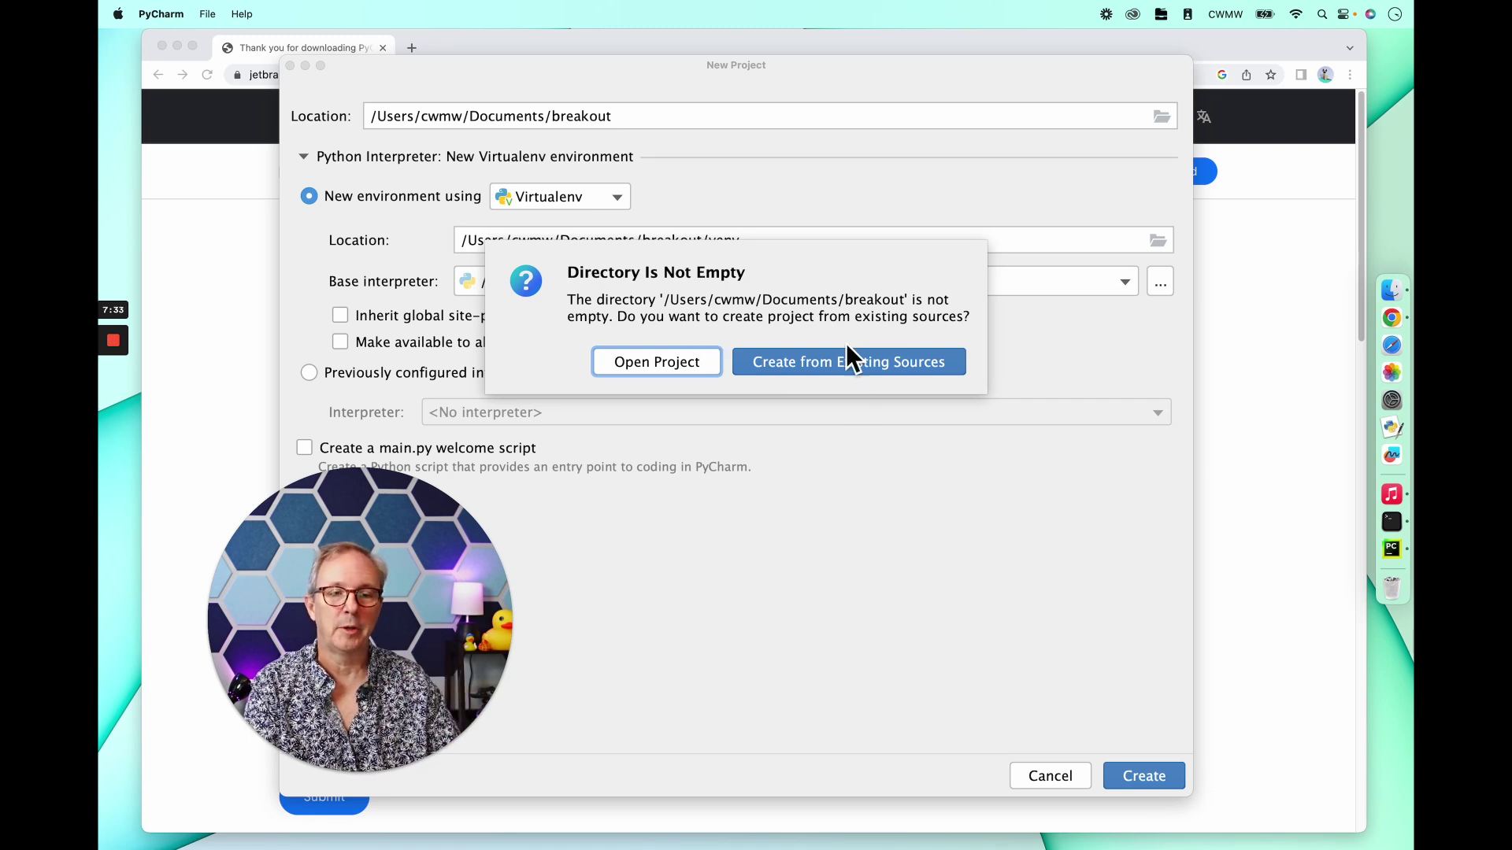
left_click(848, 369)
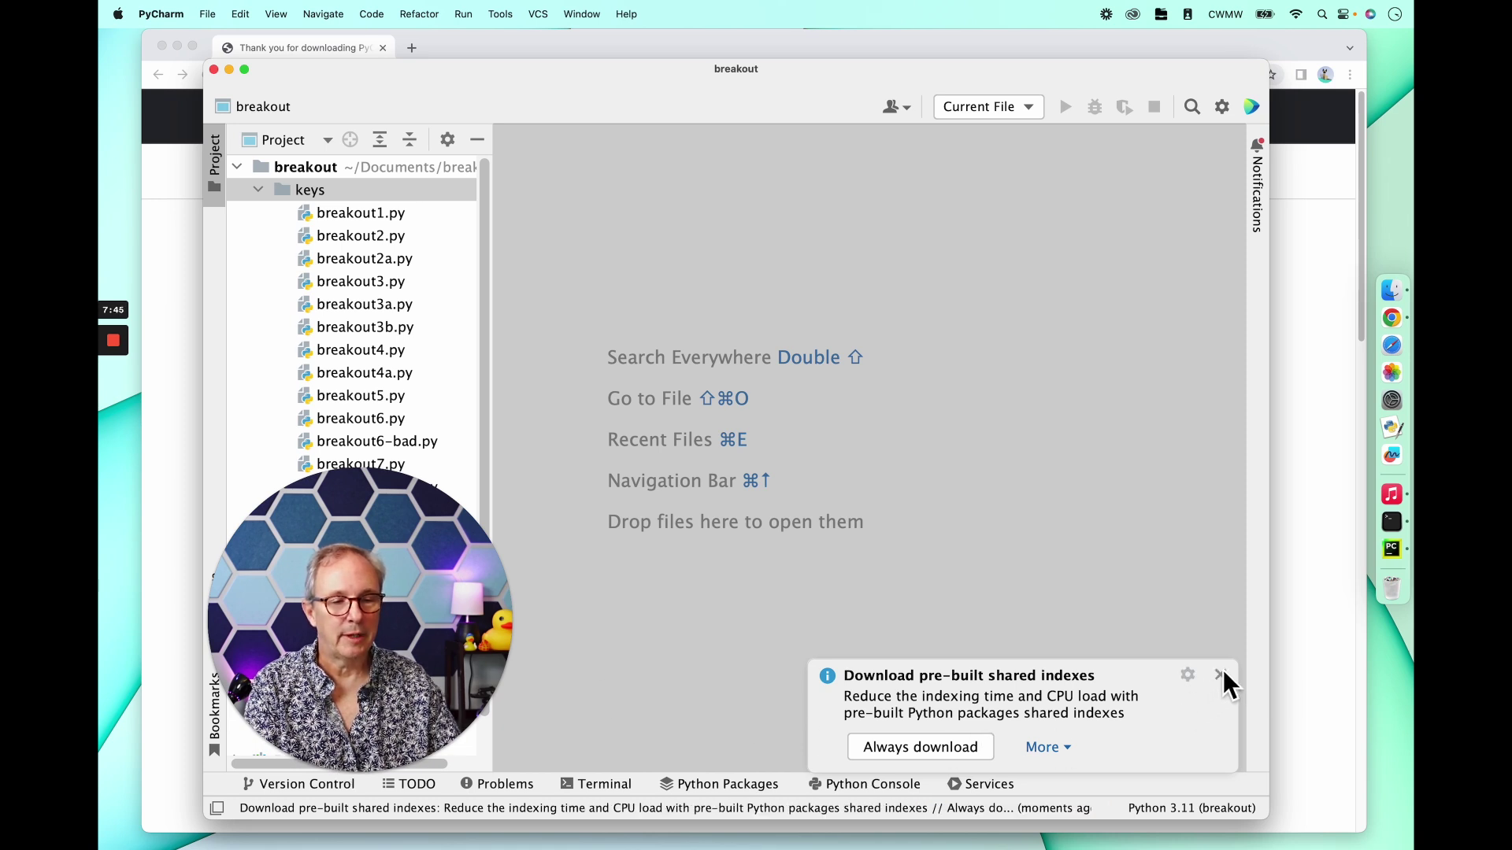
left_click(1219, 675)
left_click_drag(406, 554, 397, 646)
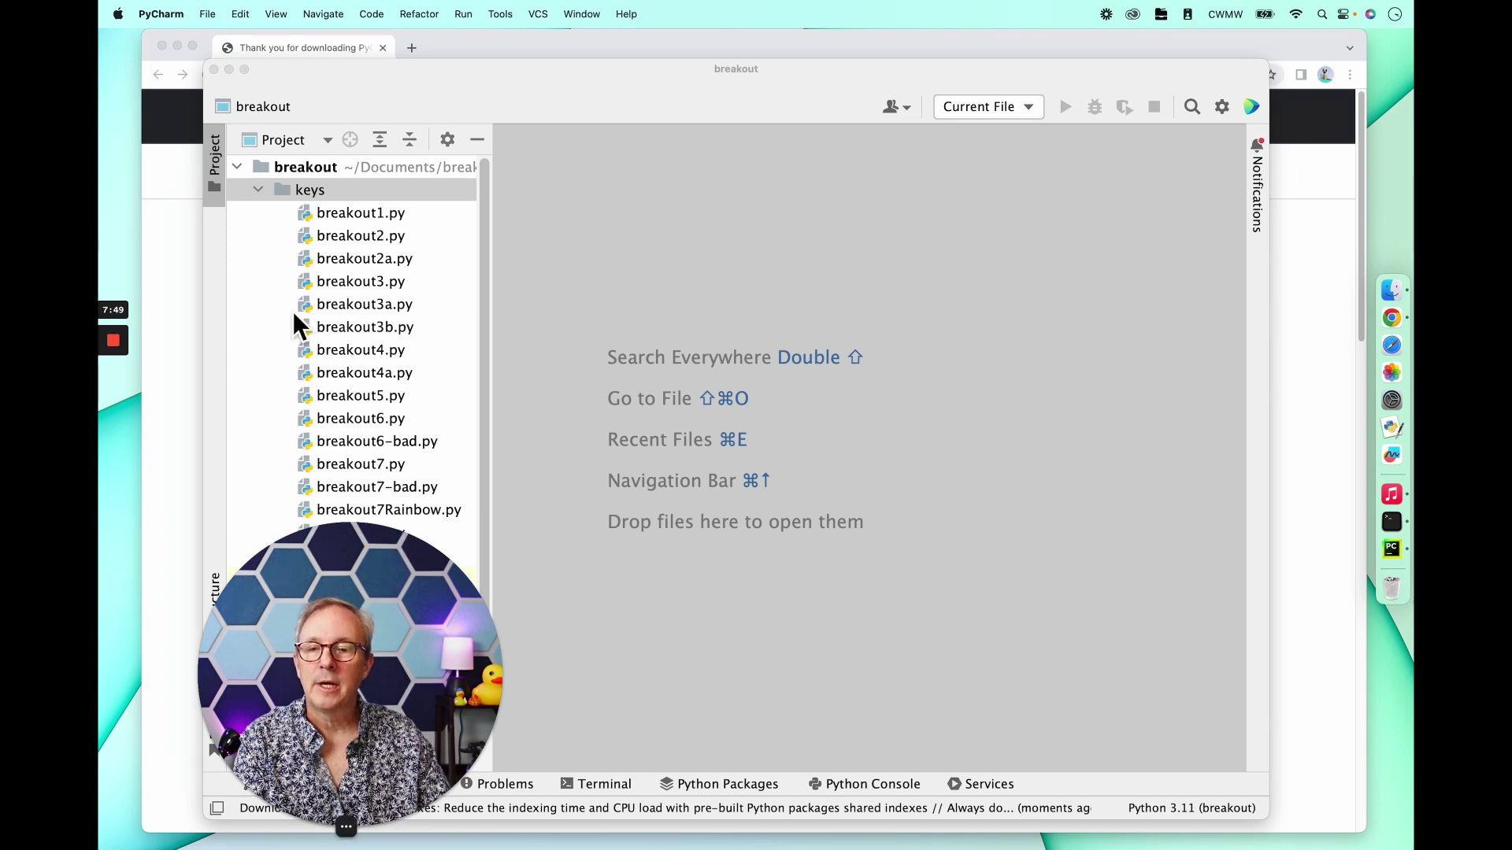
Collapse the keys folder in the project tree, open breakout7.py in the editor and reposition the window
left_click(259, 190)
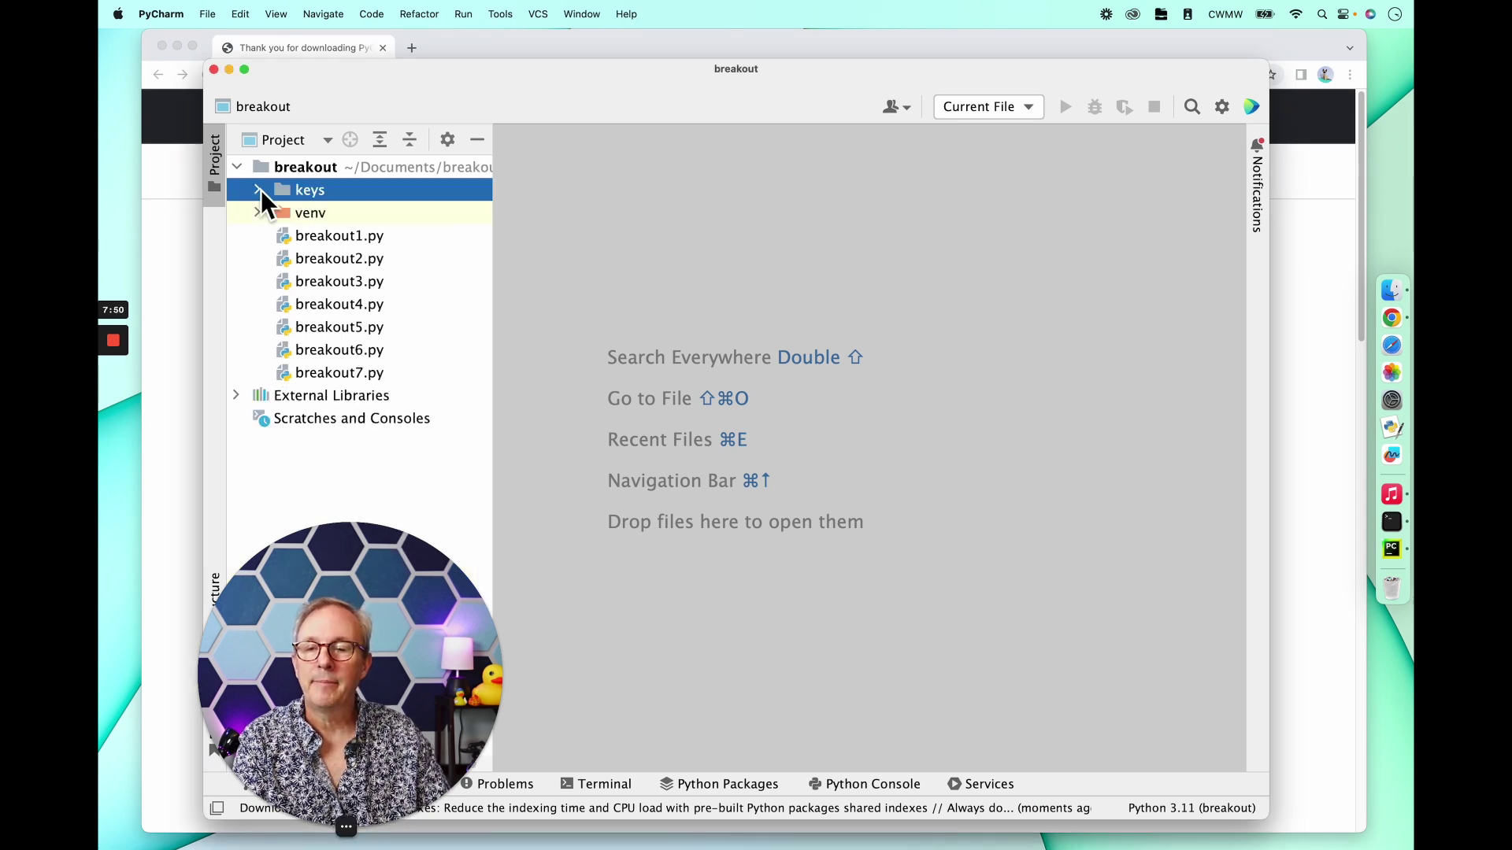
double_click(345, 372)
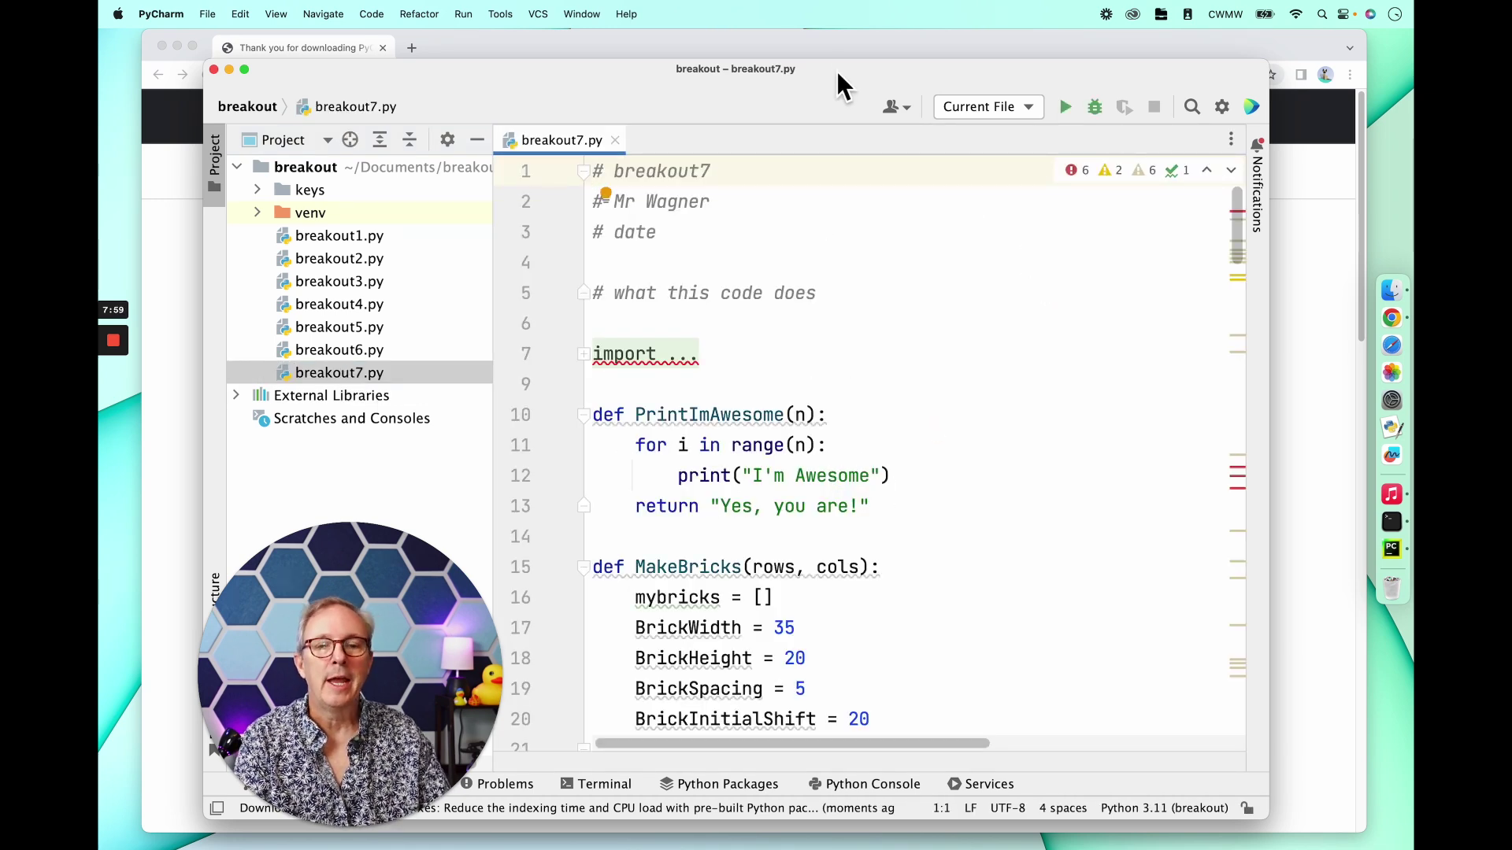
left_click_drag(856, 71, 946, 41)
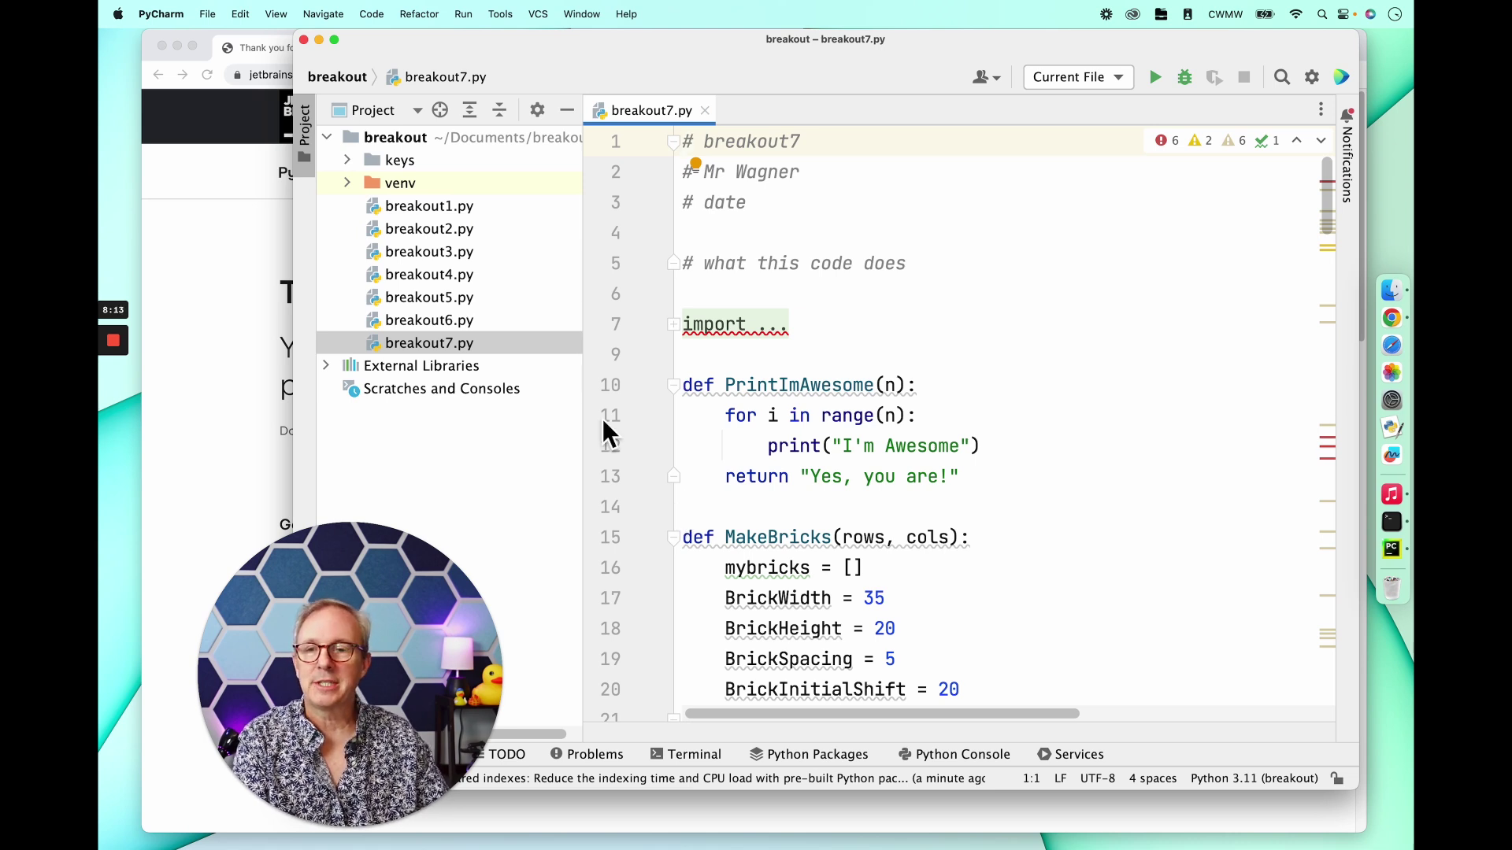
Set the IDE's appearance theme to Darcula and confirm the settings
left_click(157, 16)
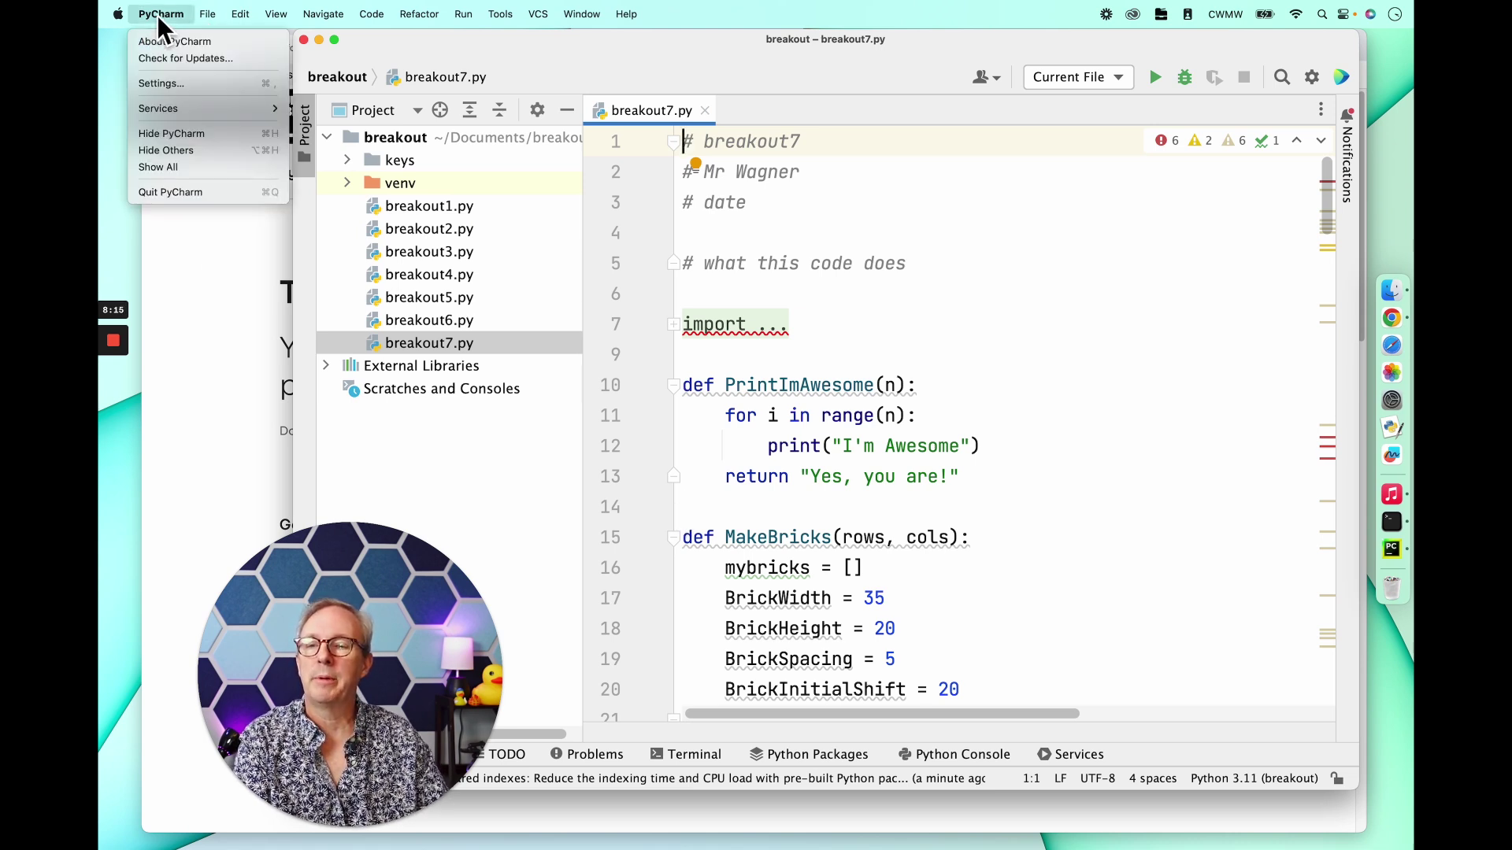
left_click(167, 82)
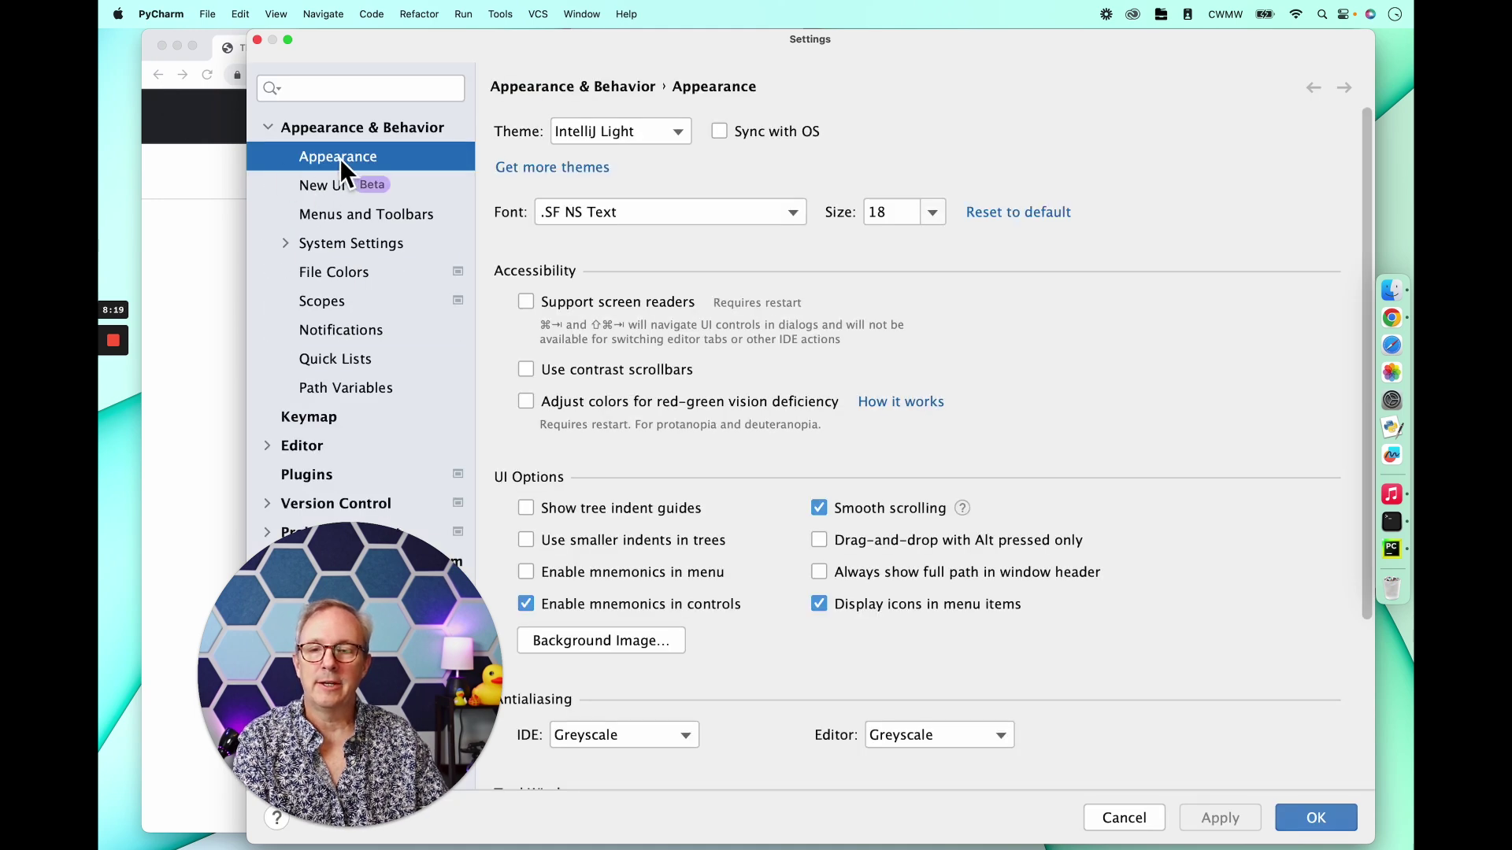
left_click(583, 139)
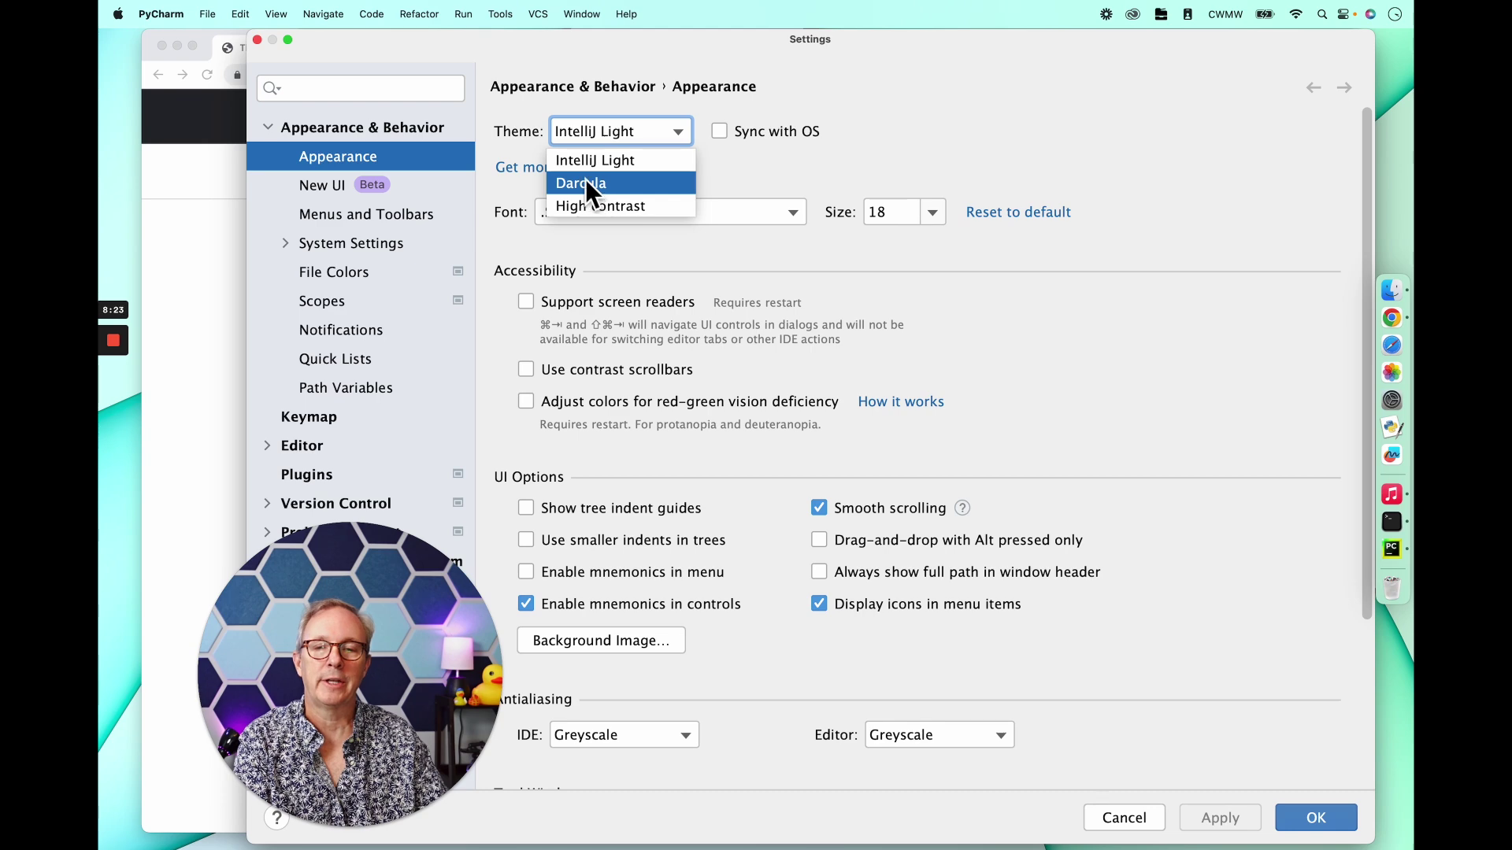
left_click(584, 183)
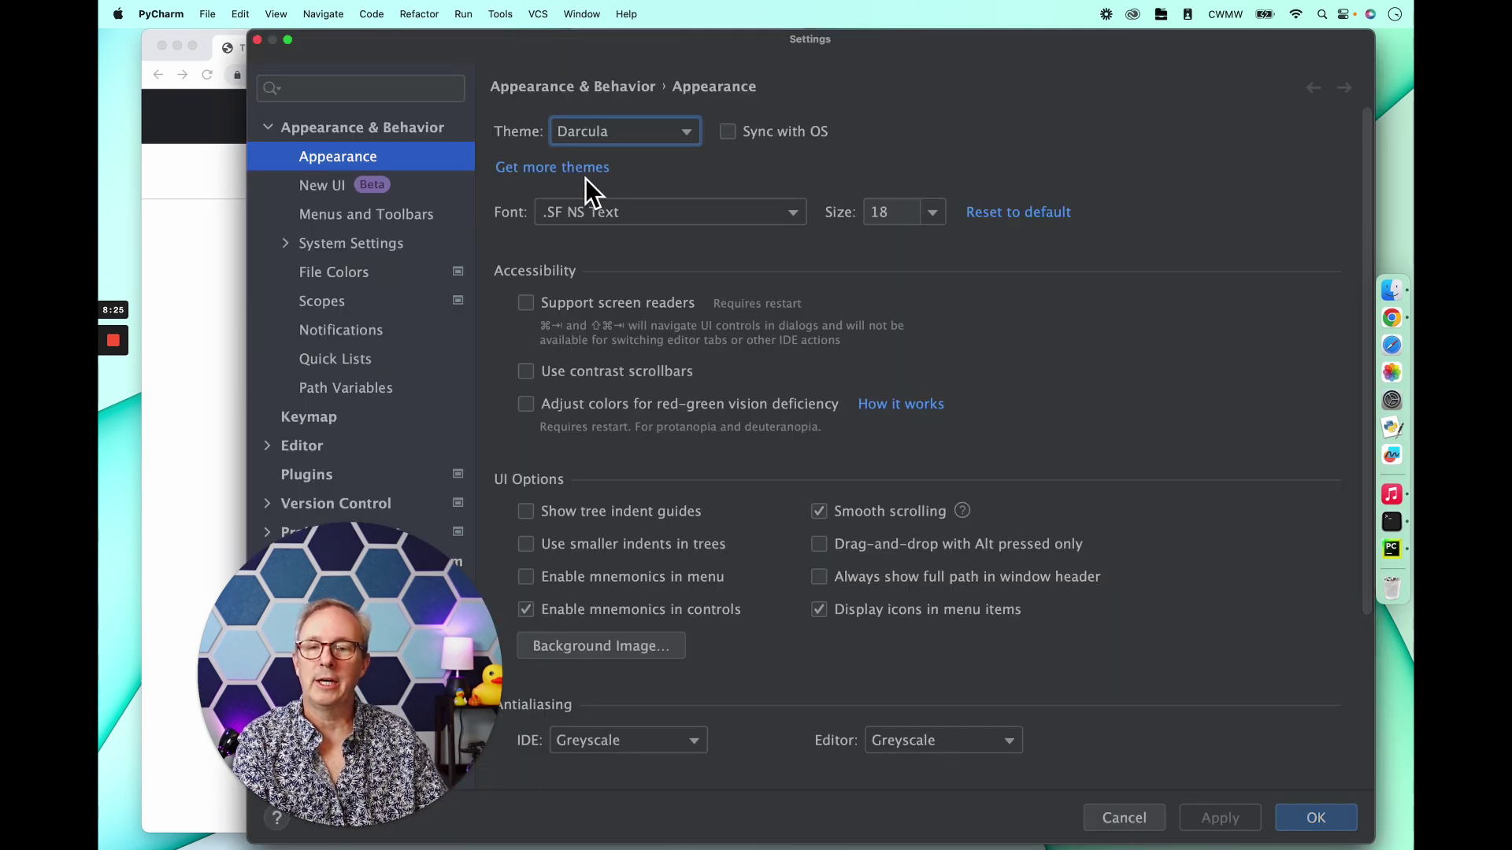
left_click(1298, 821)
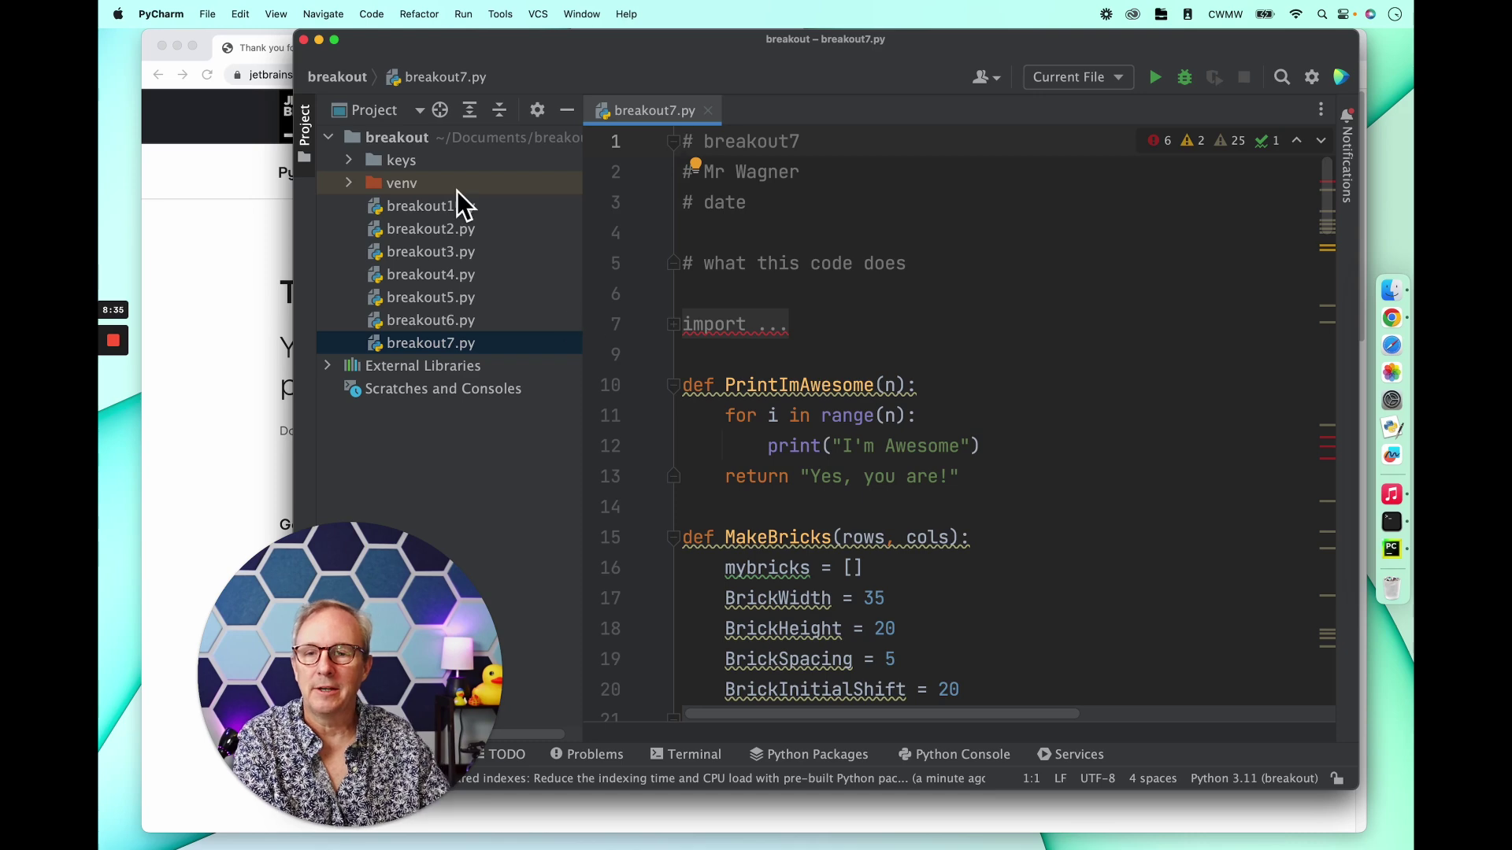
Reopen the appearance settings and set the theme to IntelliJ Light
left_click(209, 15)
mouse_move(162, 14)
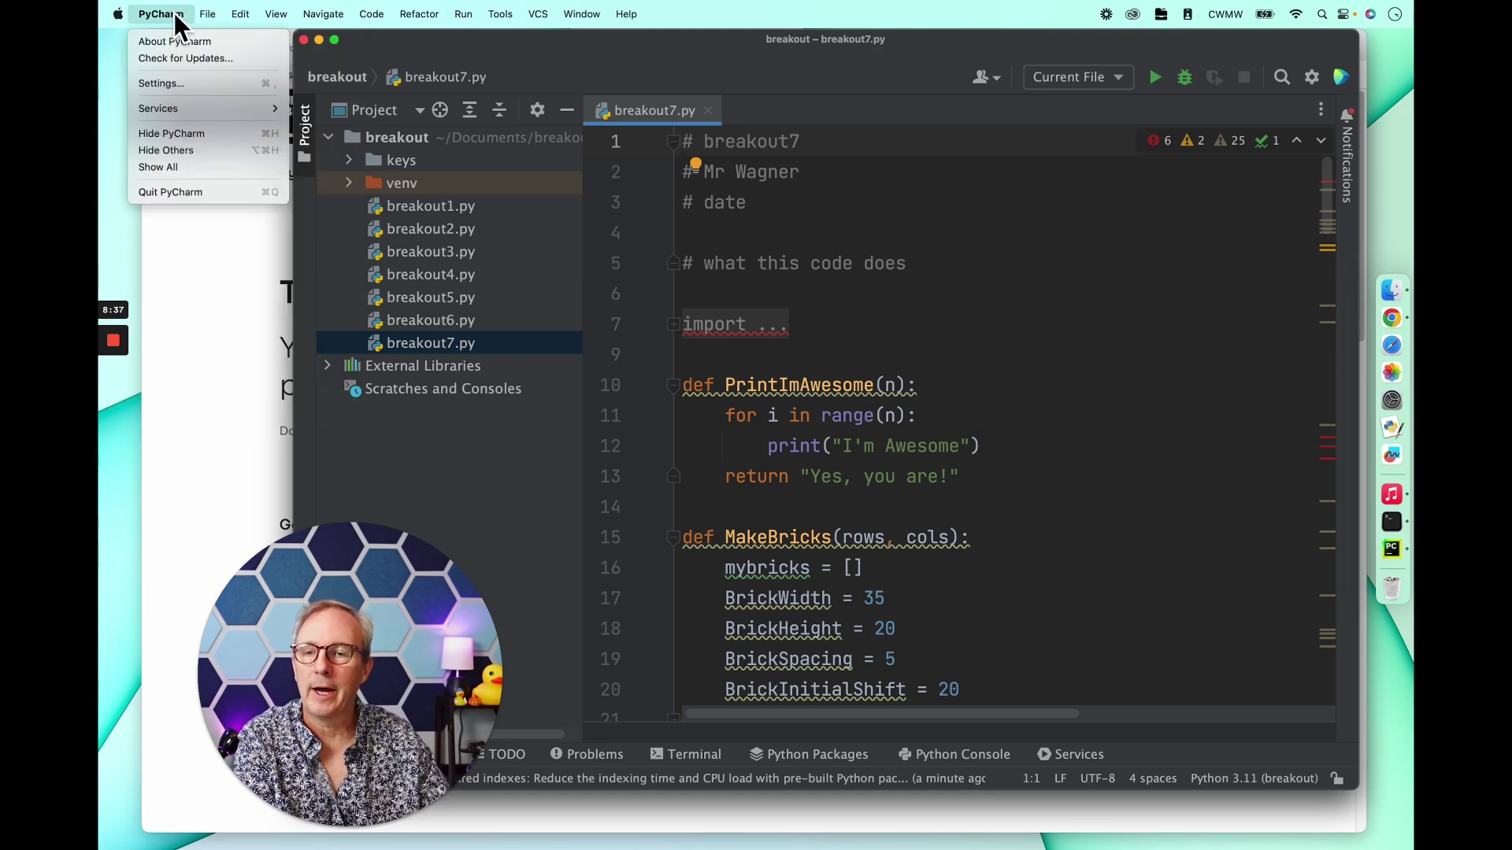
left_click(173, 80)
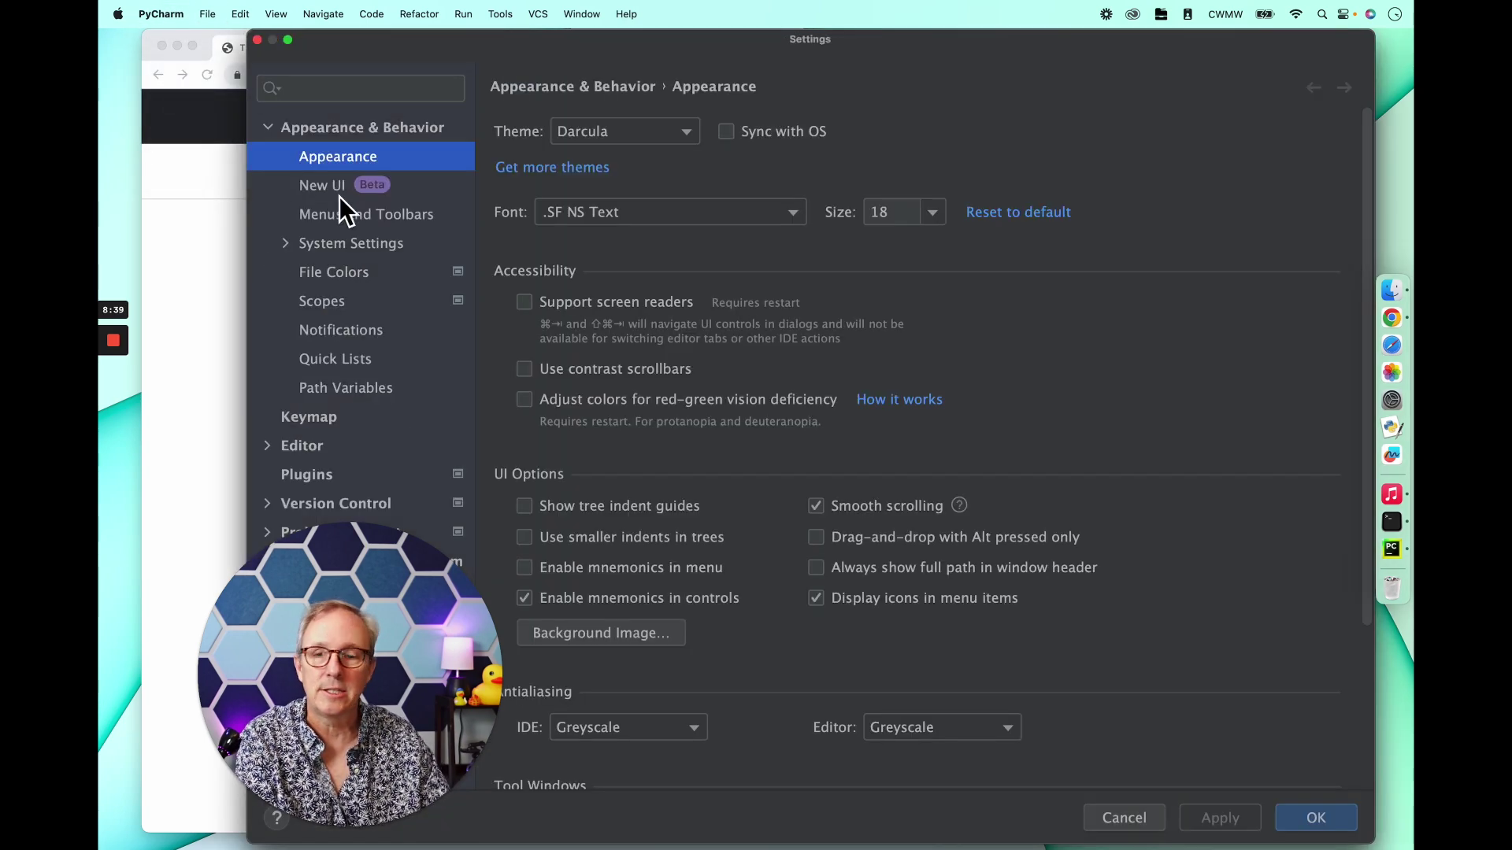
left_click(626, 135)
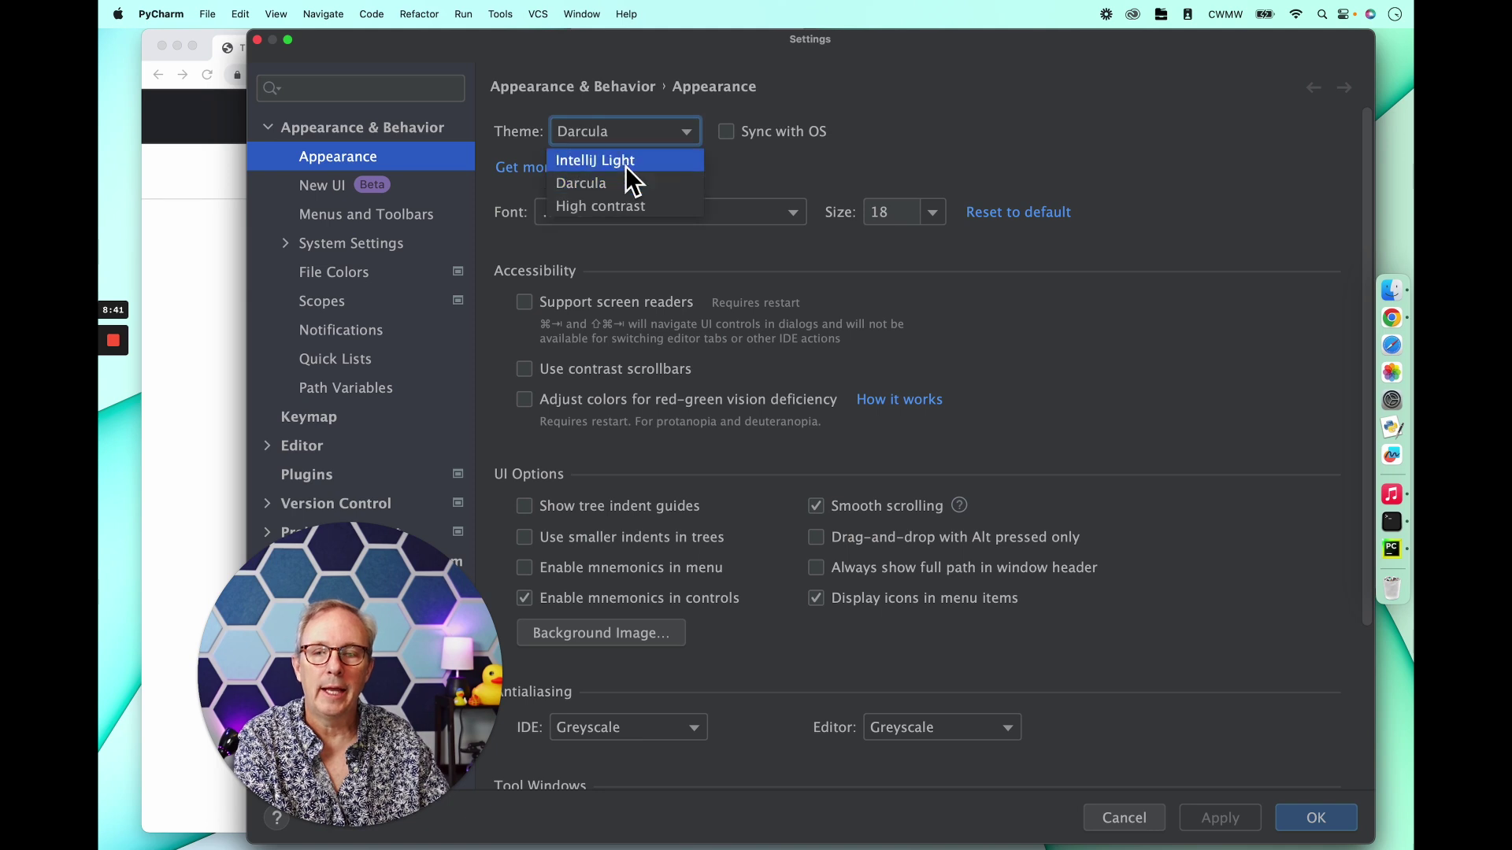
left_click(625, 164)
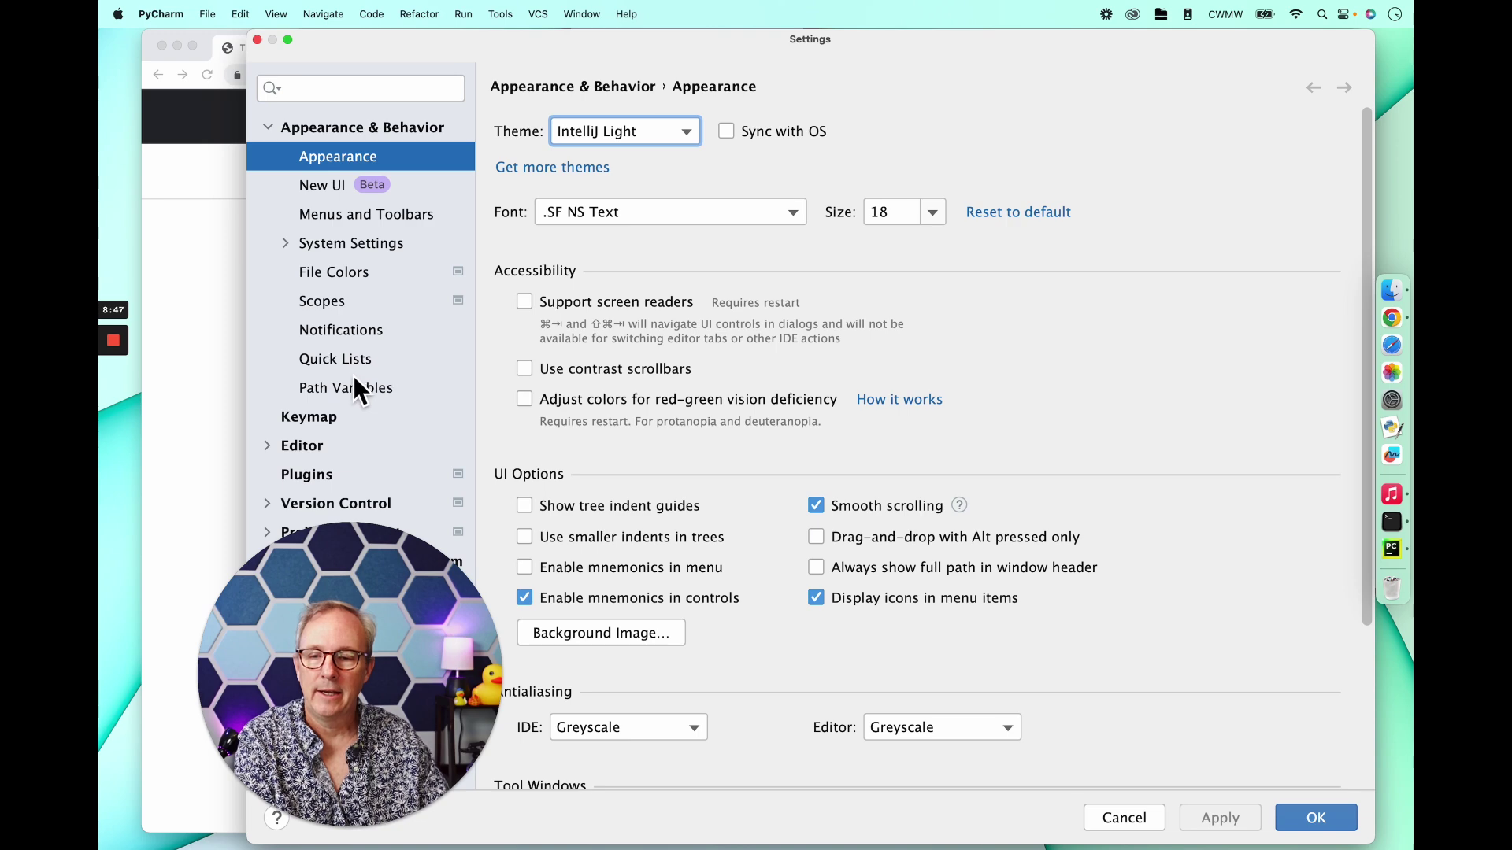
Review the editor's font settings and the remaining settings categories, and close the settings with OK
left_click(268, 447)
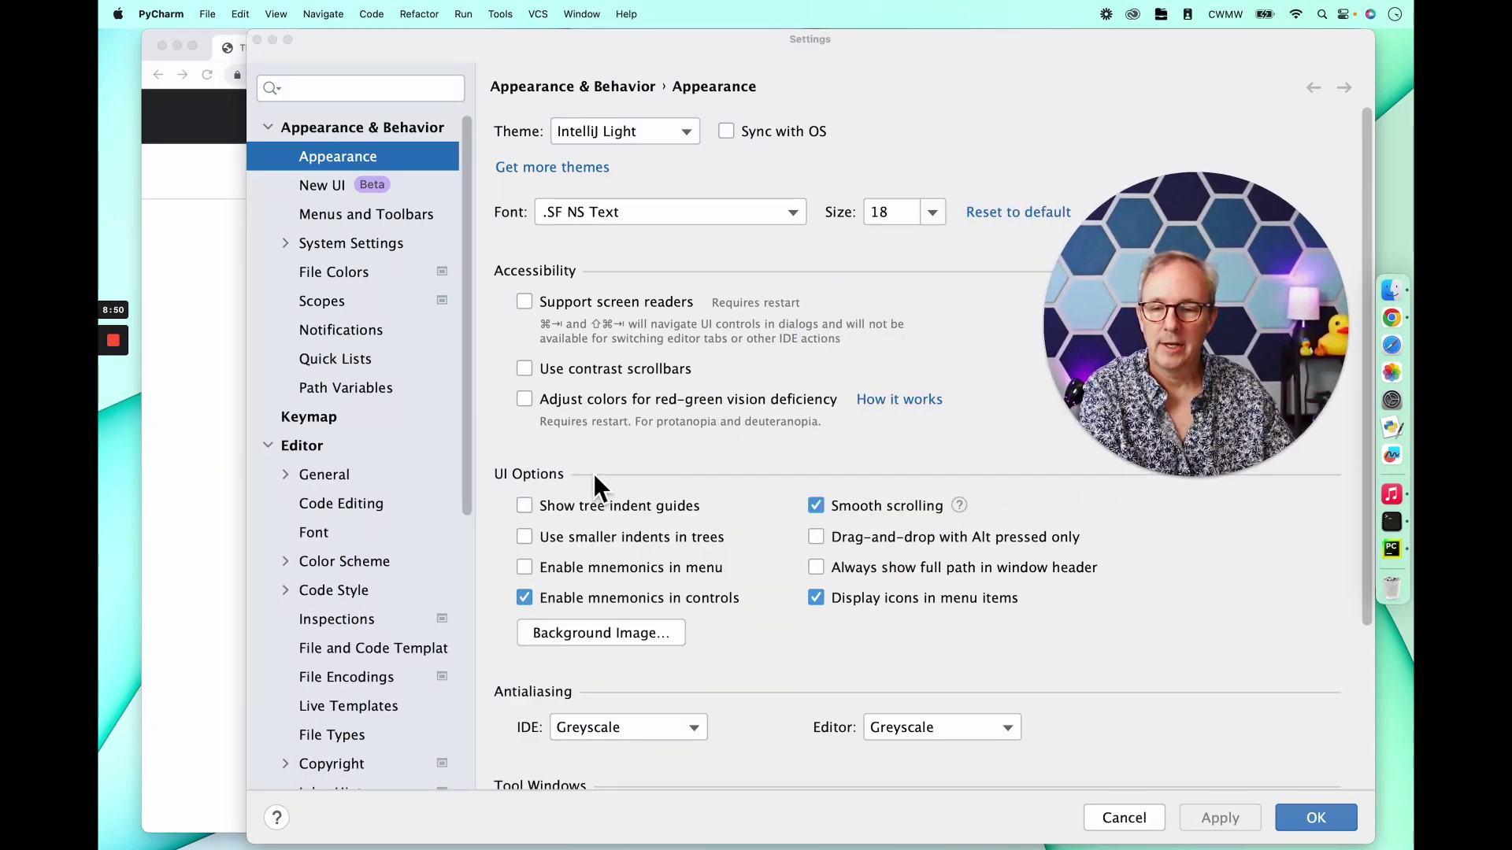
left_click(325, 536)
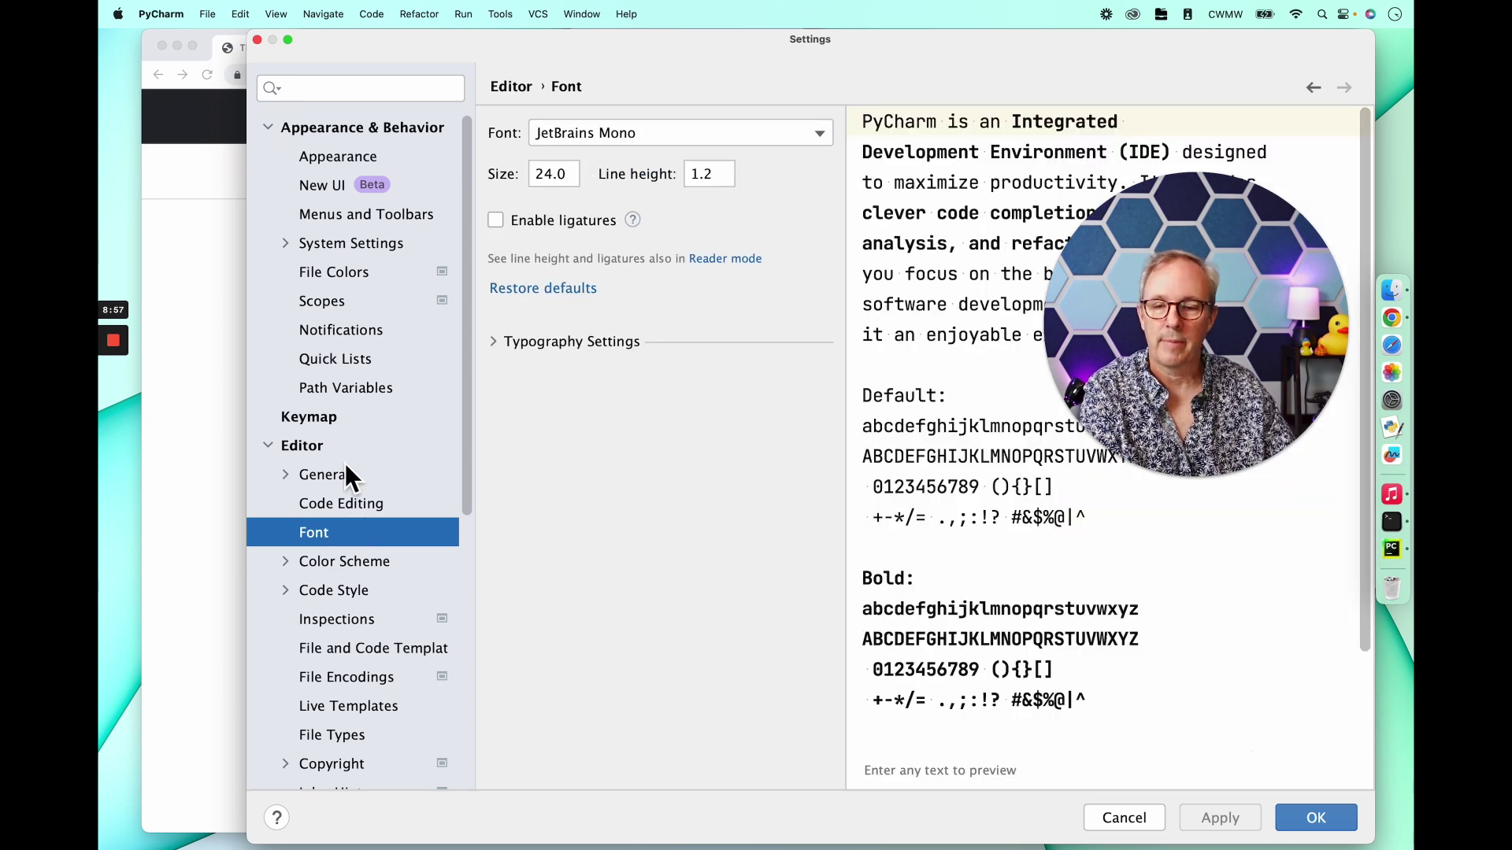
left_click_drag(472, 384, 490, 638)
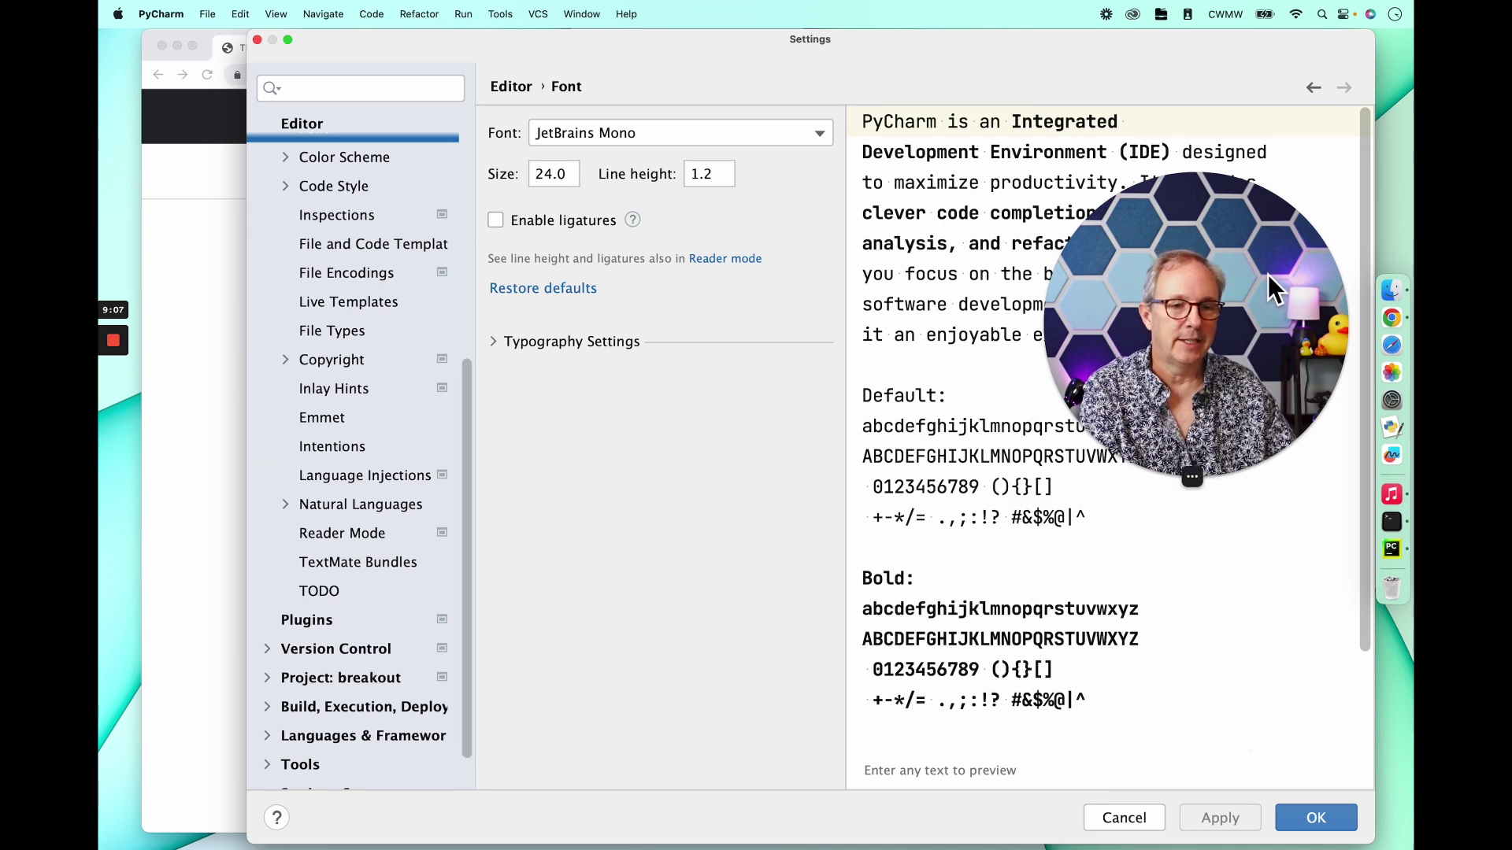
left_click_drag(1263, 282, 479, 527)
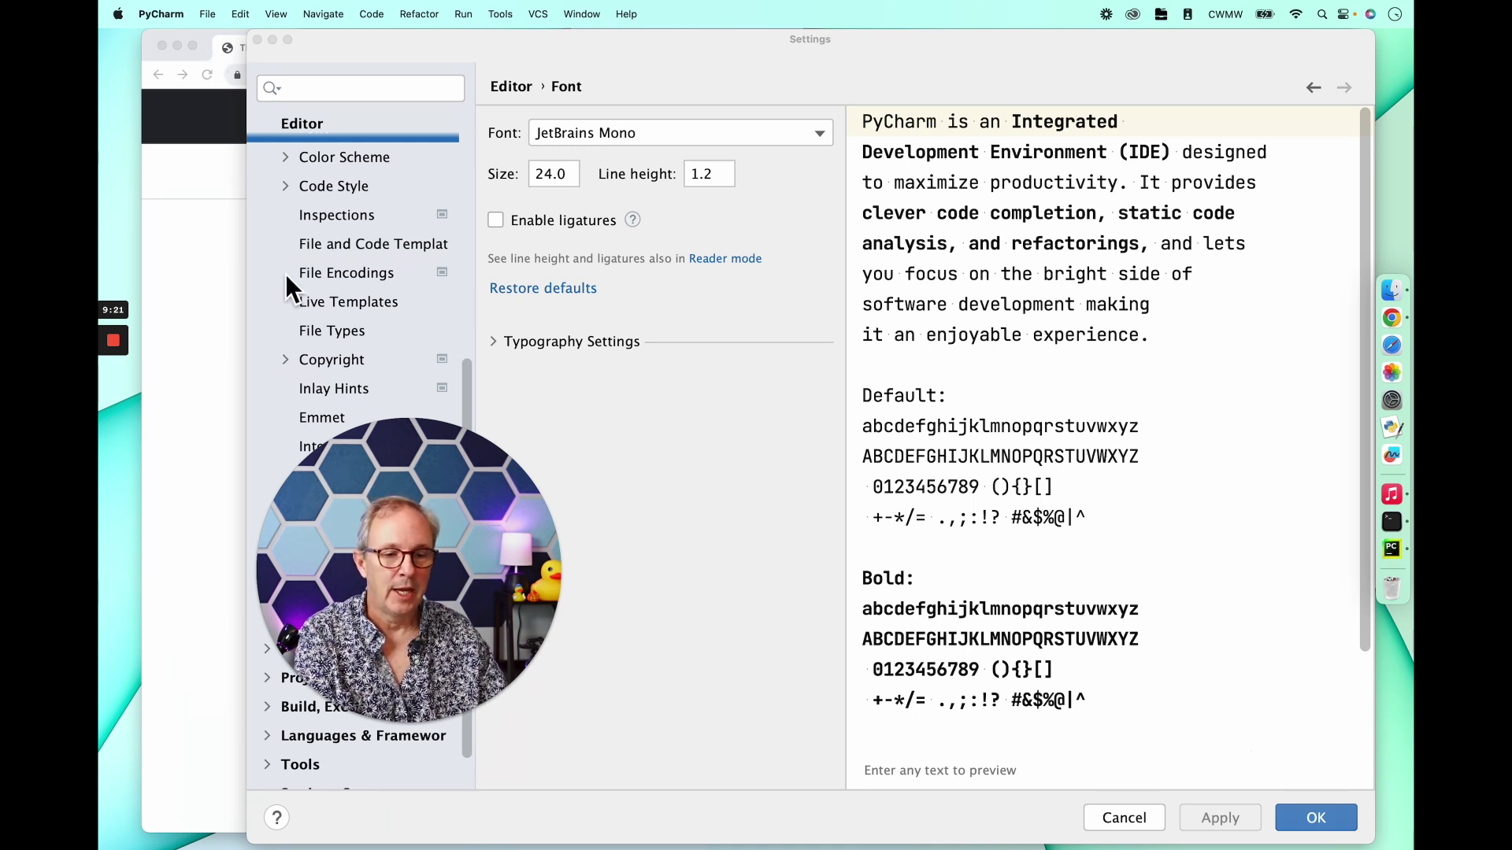
left_click(1324, 822)
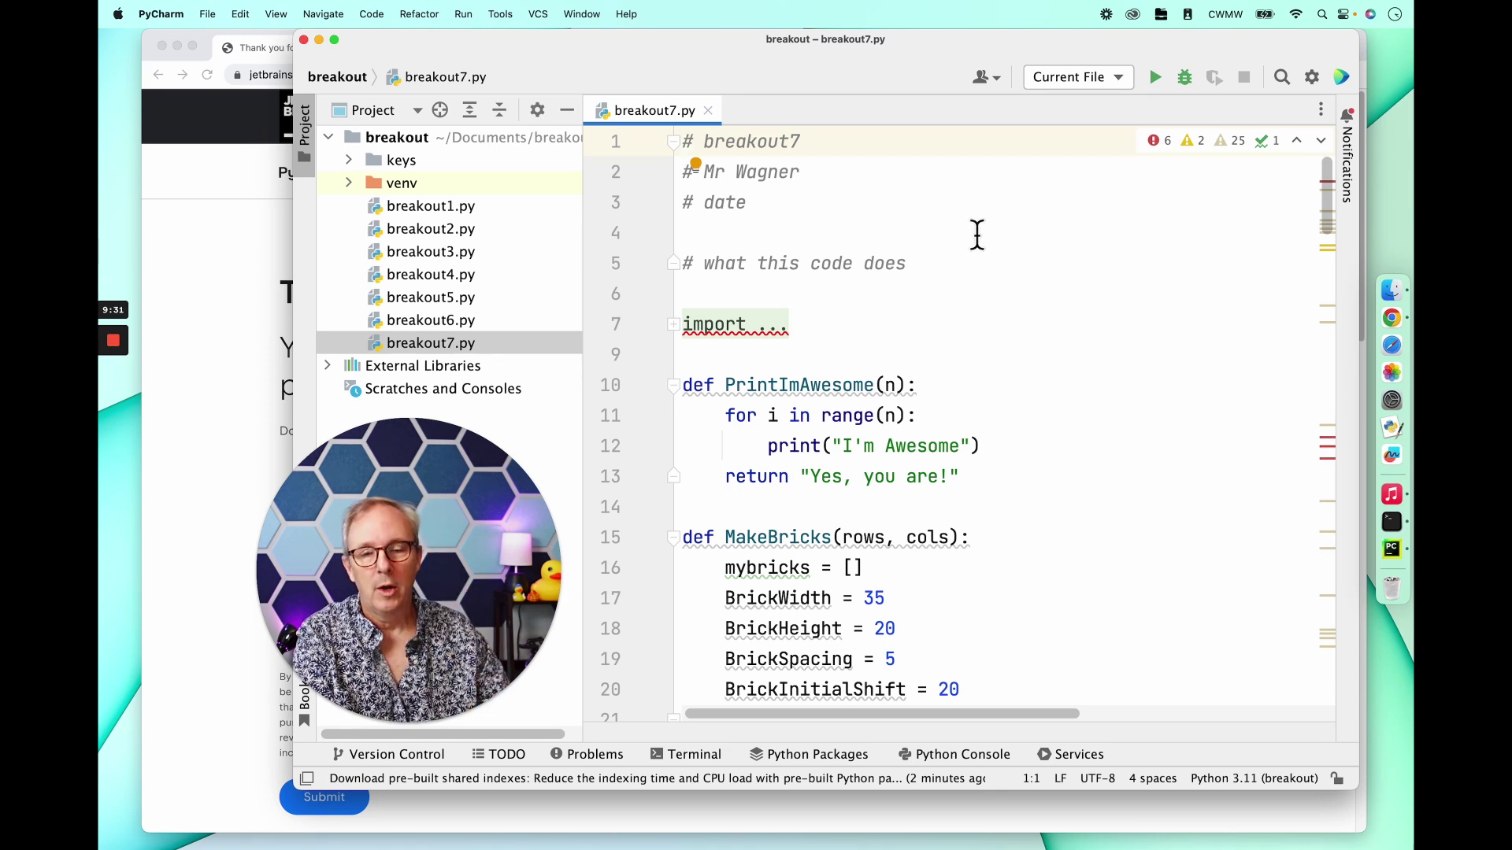
Run breakout7.py from the editor and check its output for missing modules
right_click(1038, 306)
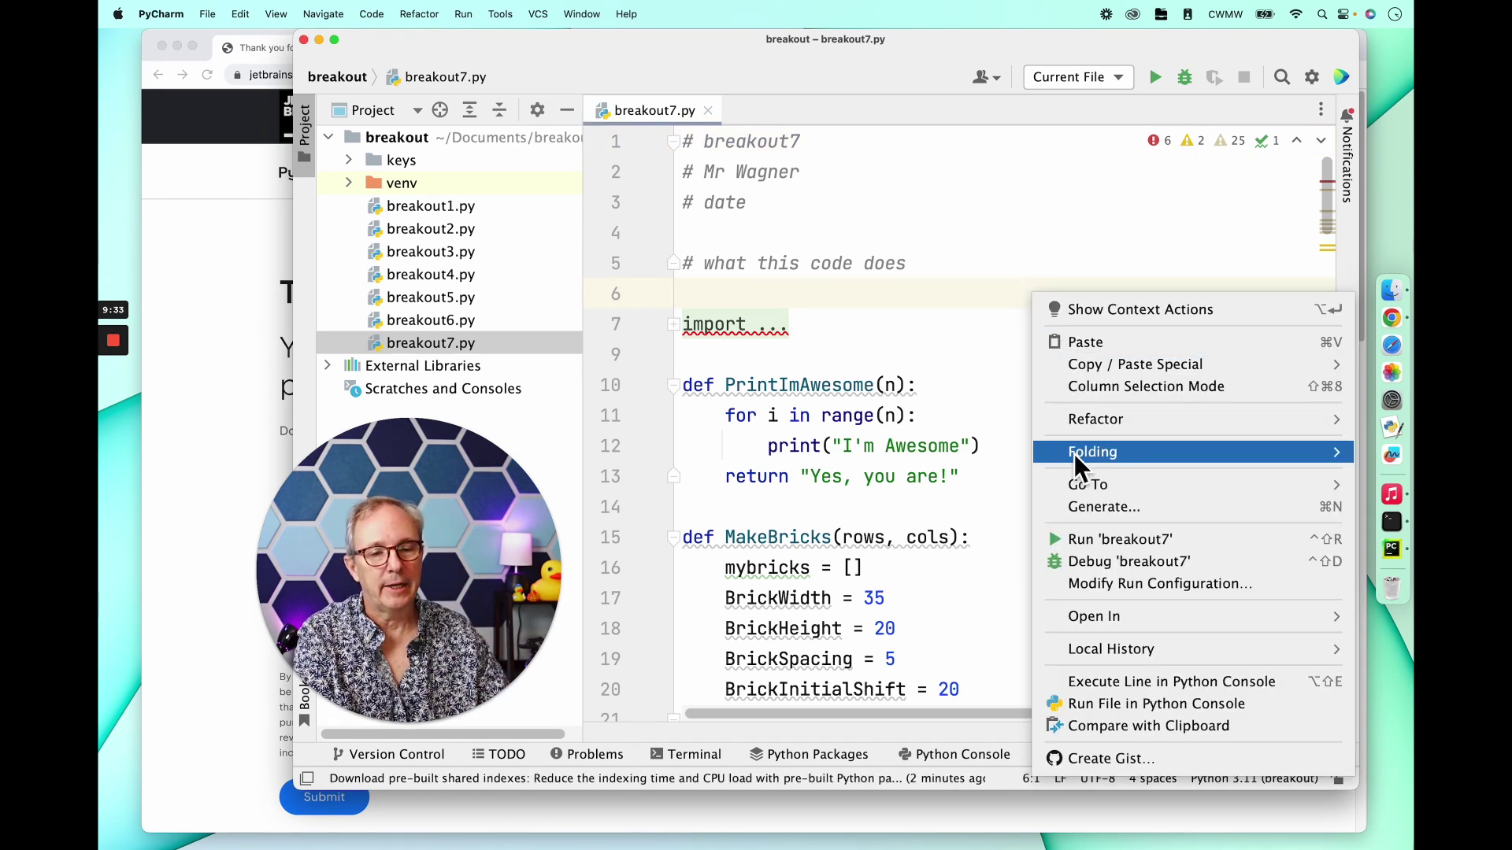
left_click(1110, 548)
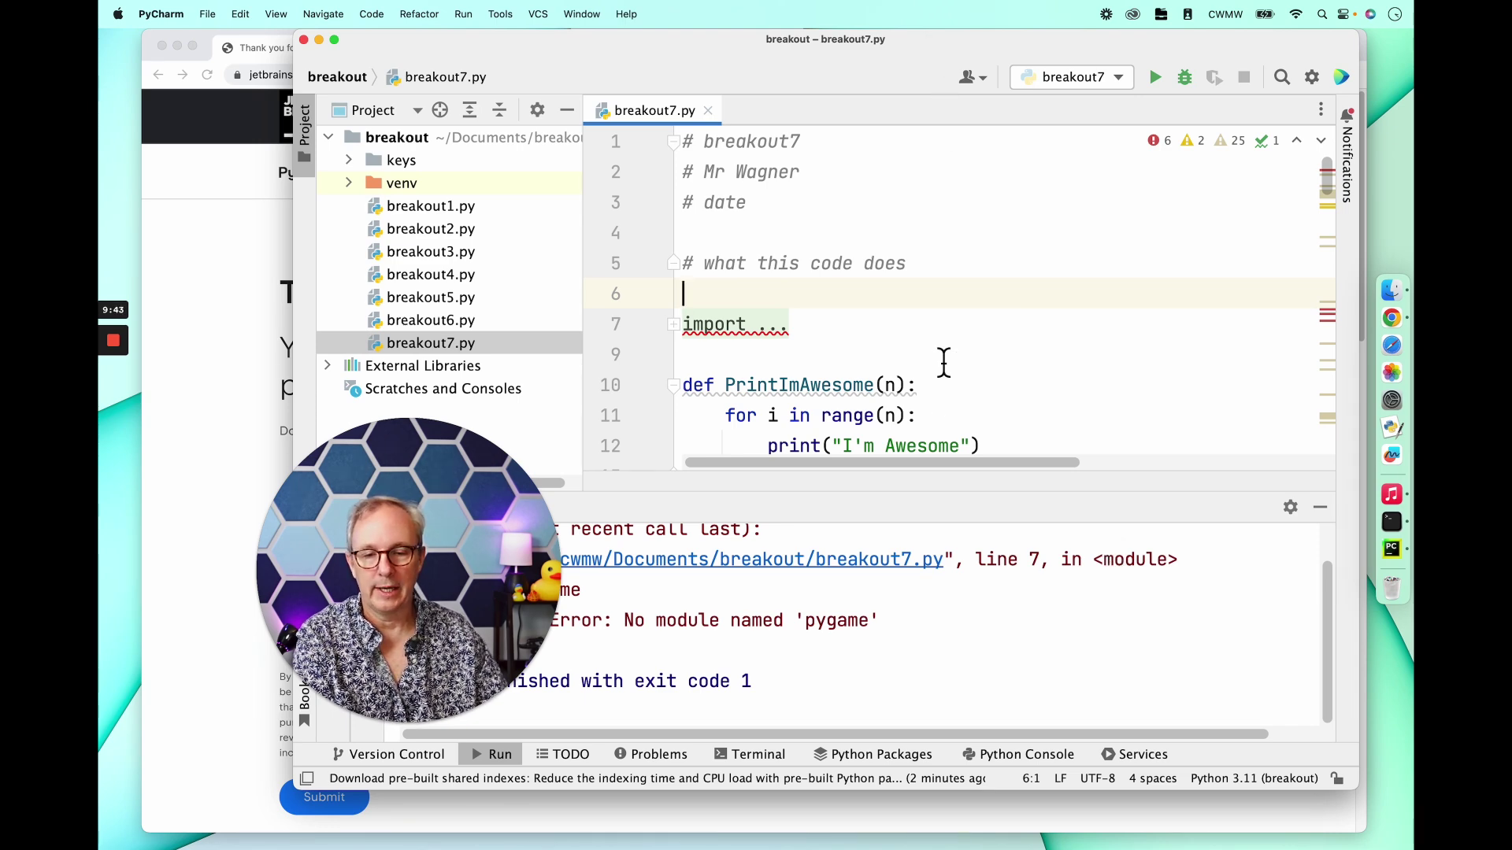
left_click_drag(526, 578, 1288, 365)
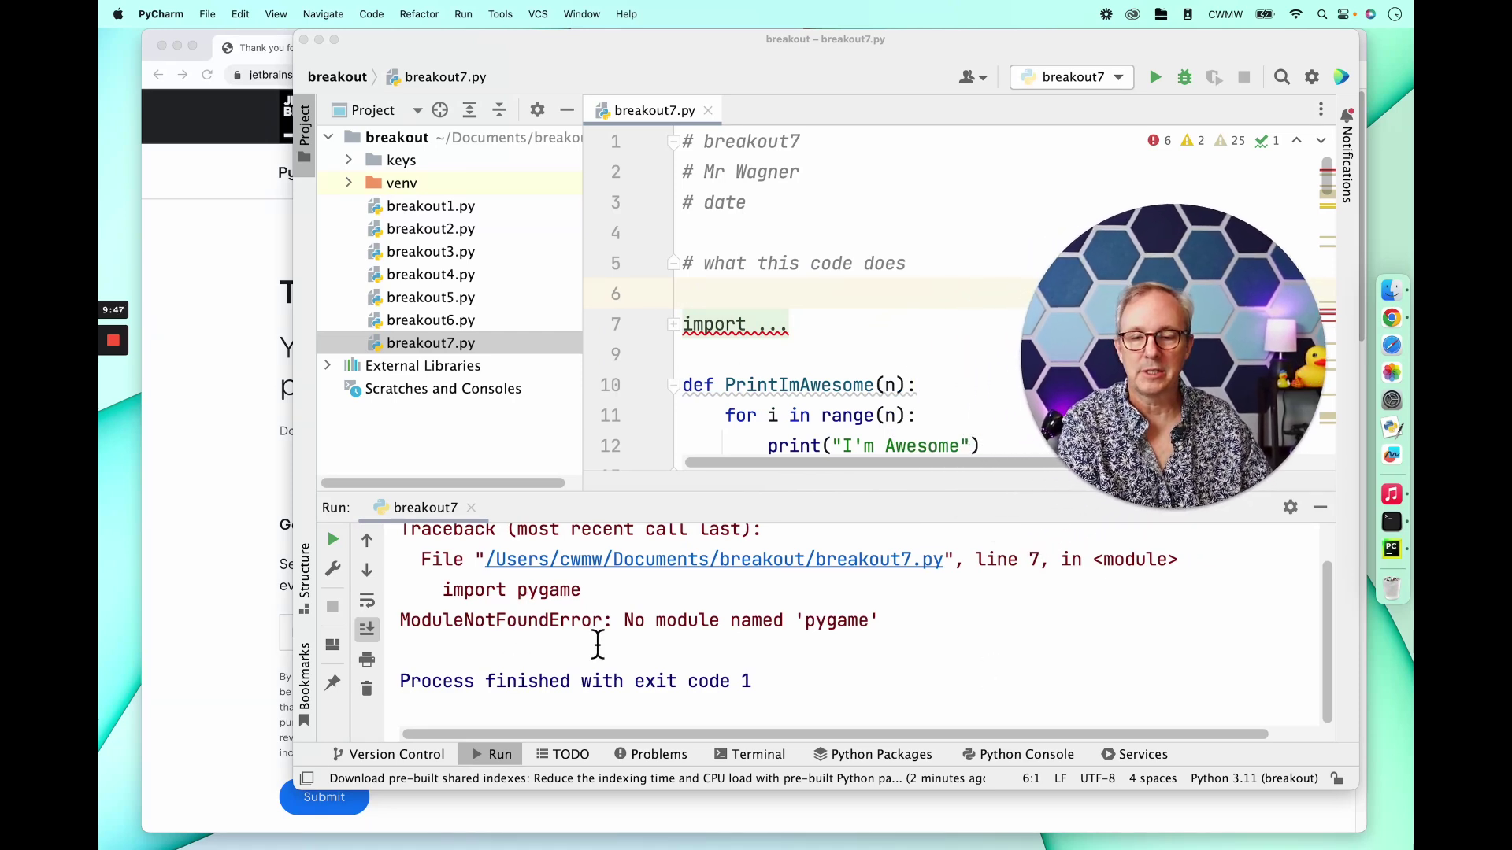
left_click(850, 638)
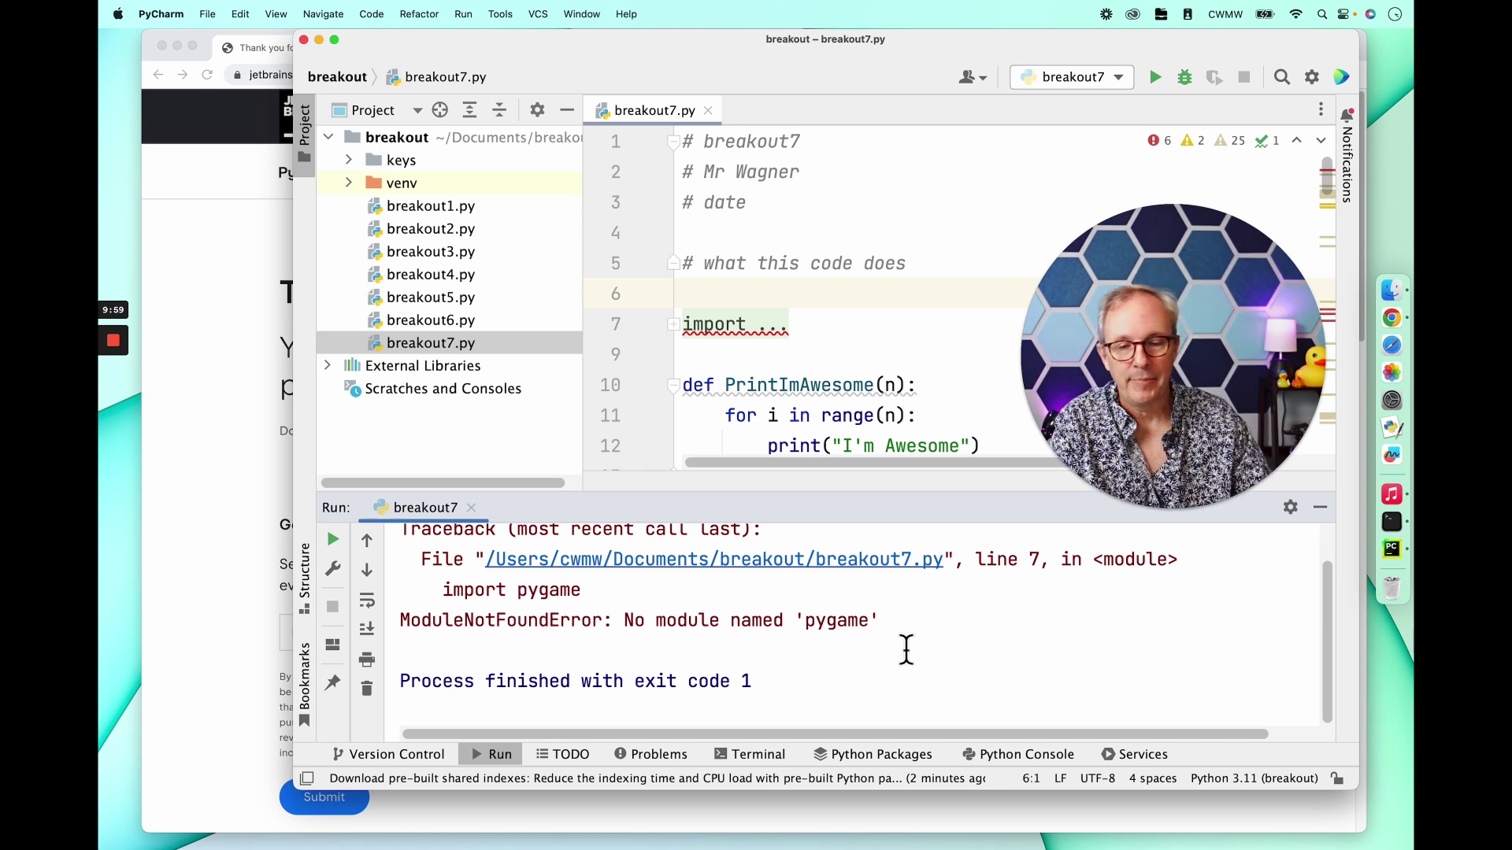
Install pygame into the project's virtual environment by running "pip3 install pygame" in the built-in terminal
left_click(745, 753)
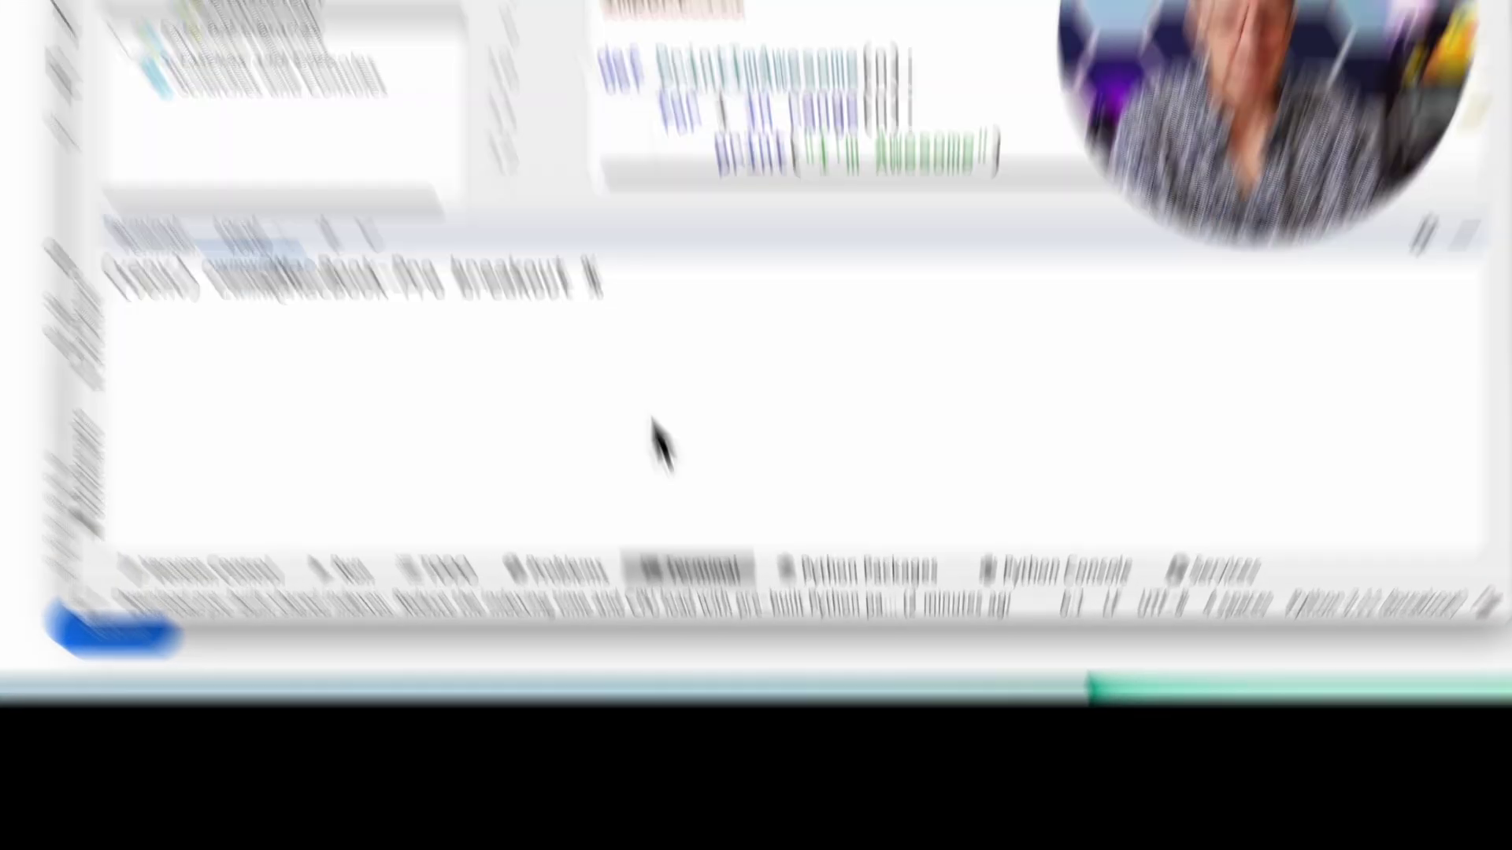
type("pip3")
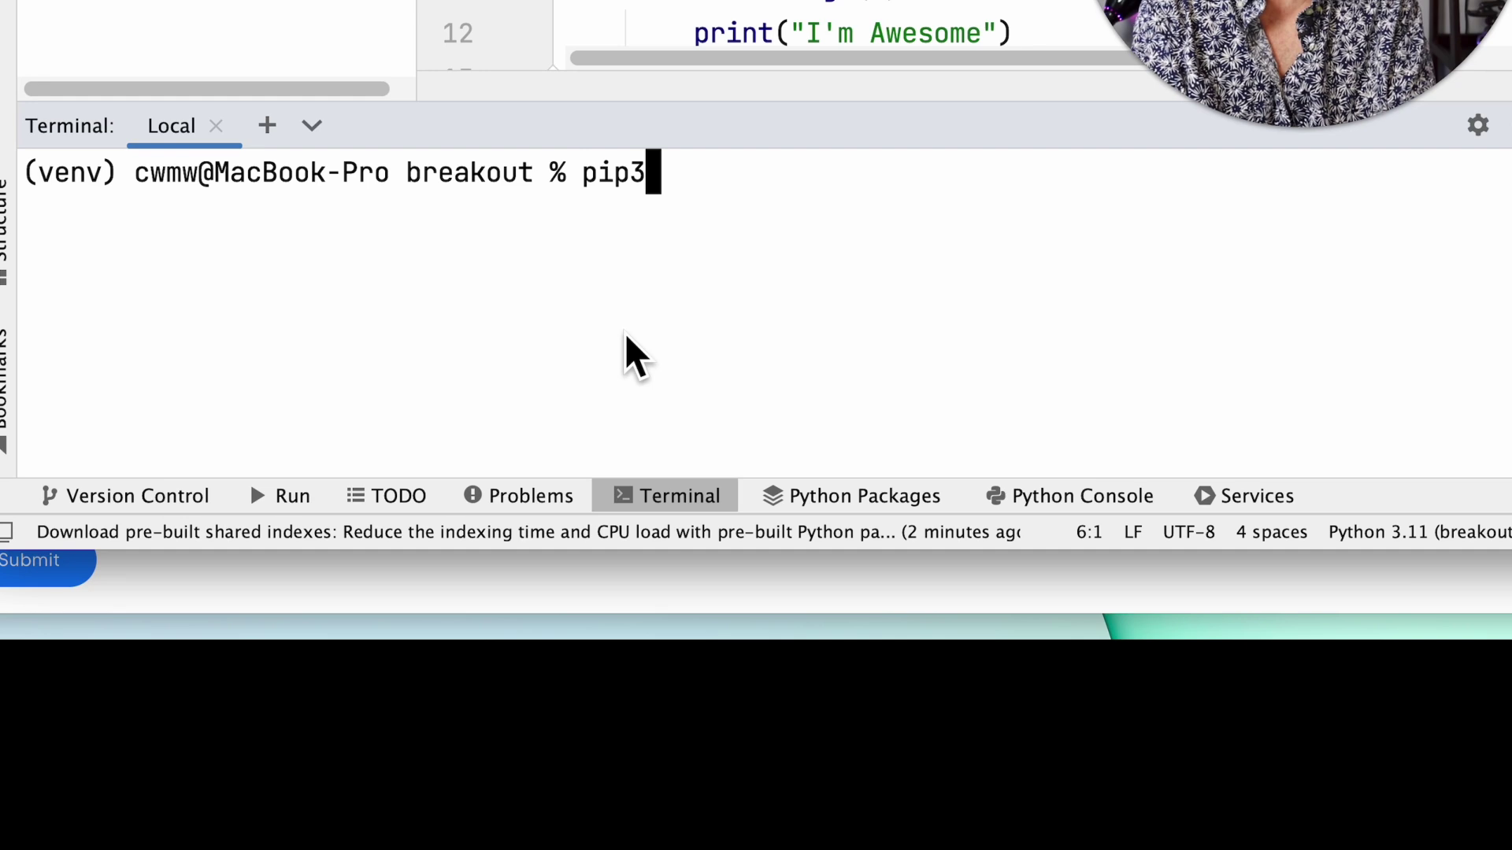
type(" install pygame")
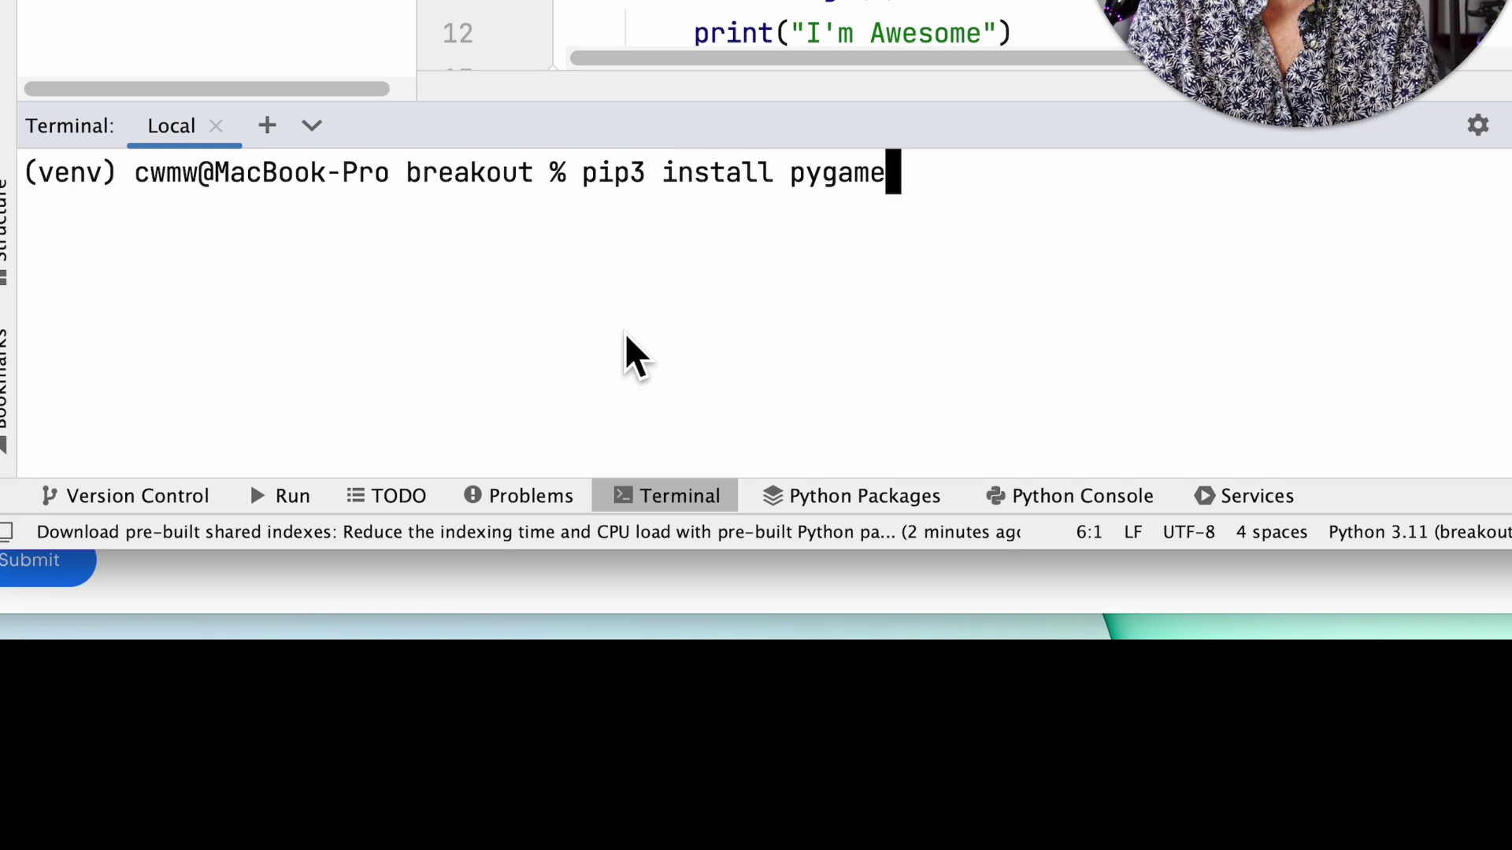
key("Return")
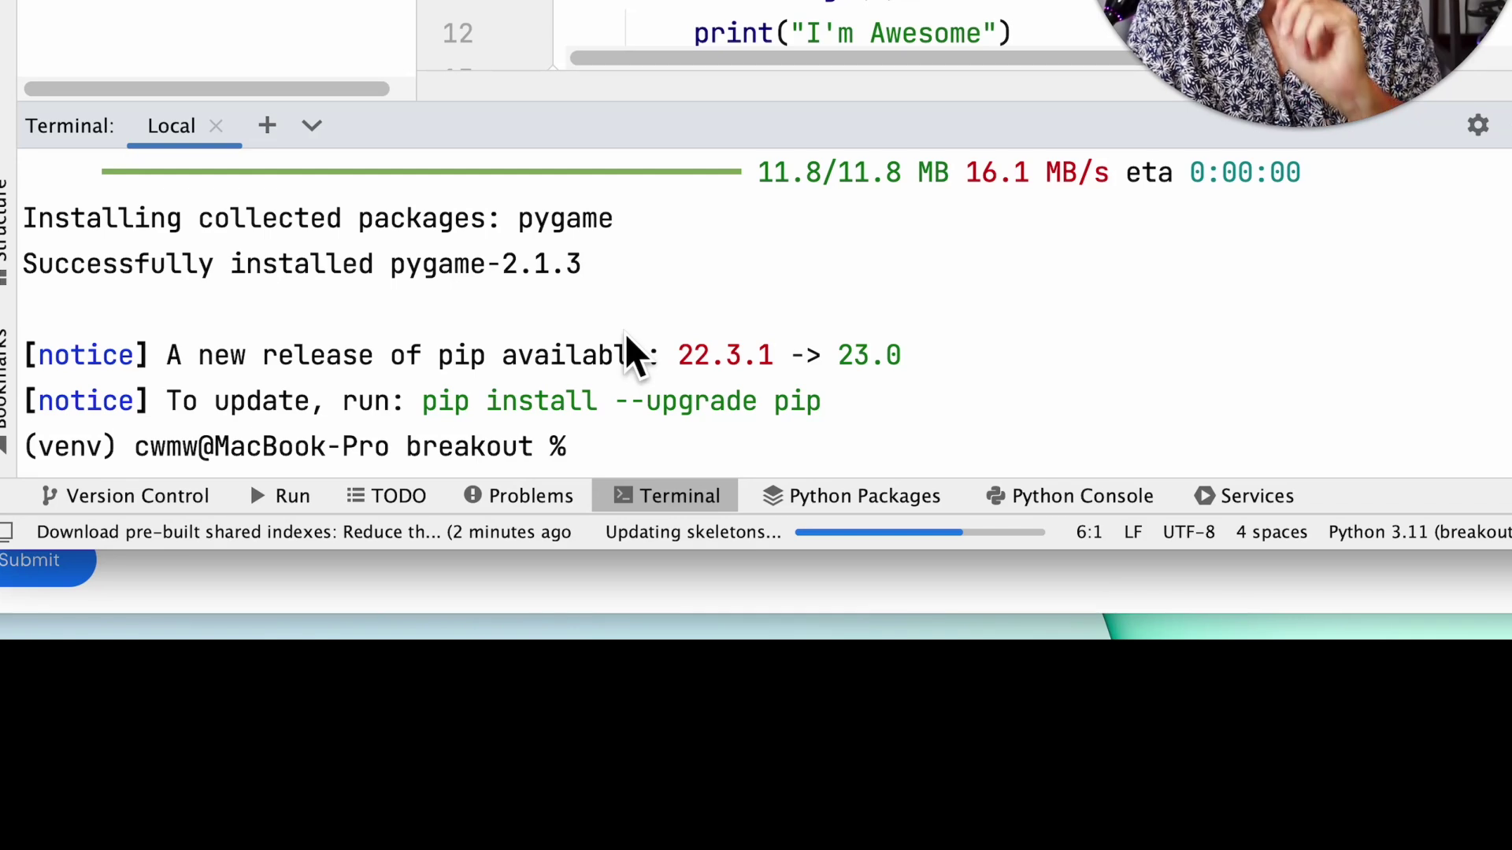
Run "pip3 install pygame --pre" in the terminal to request the pre-release version of pygame
type("pi")
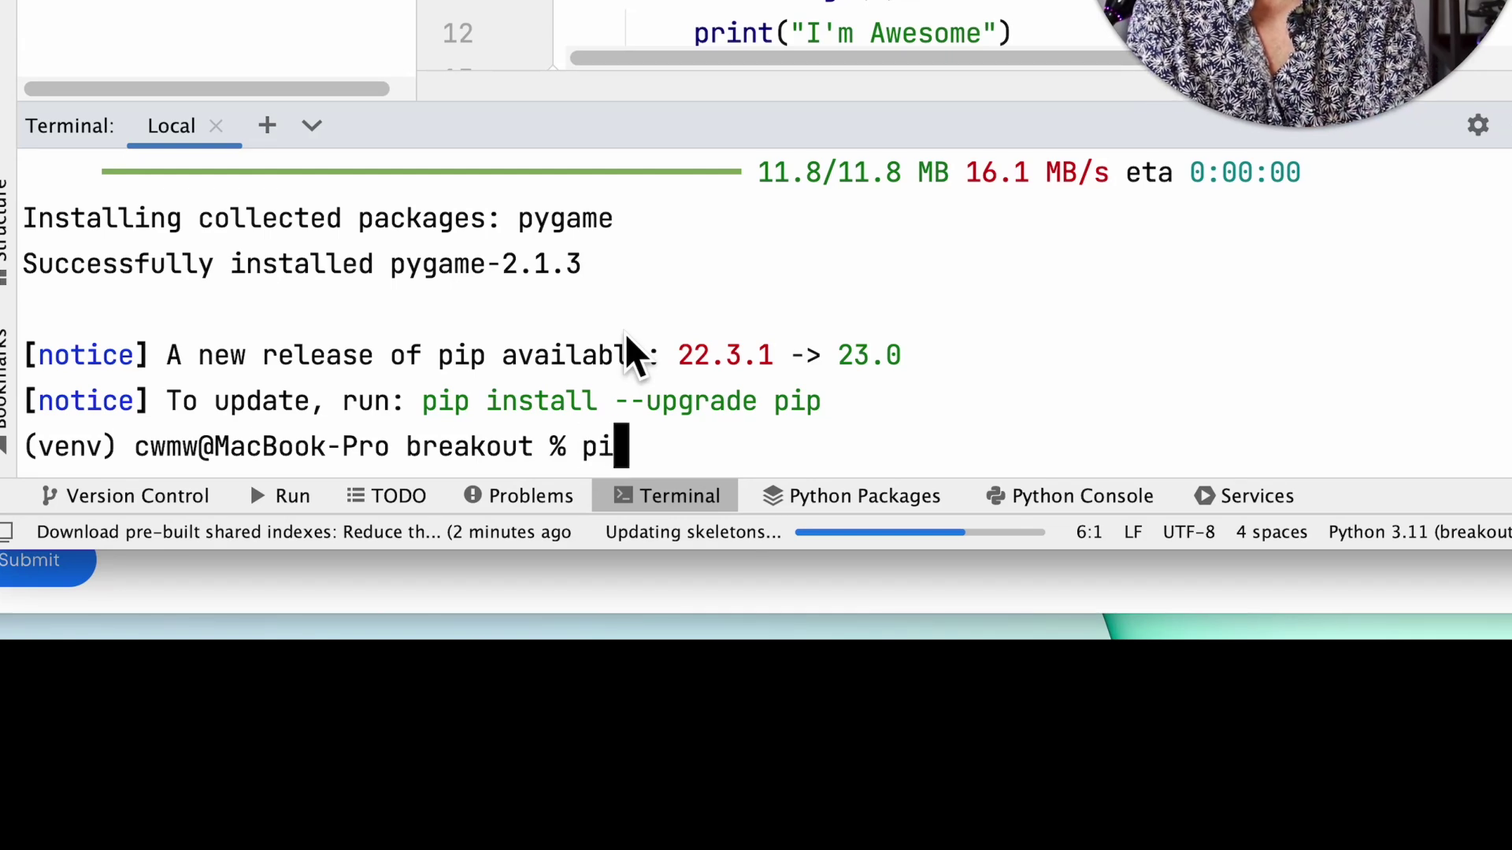
type("p3 i")
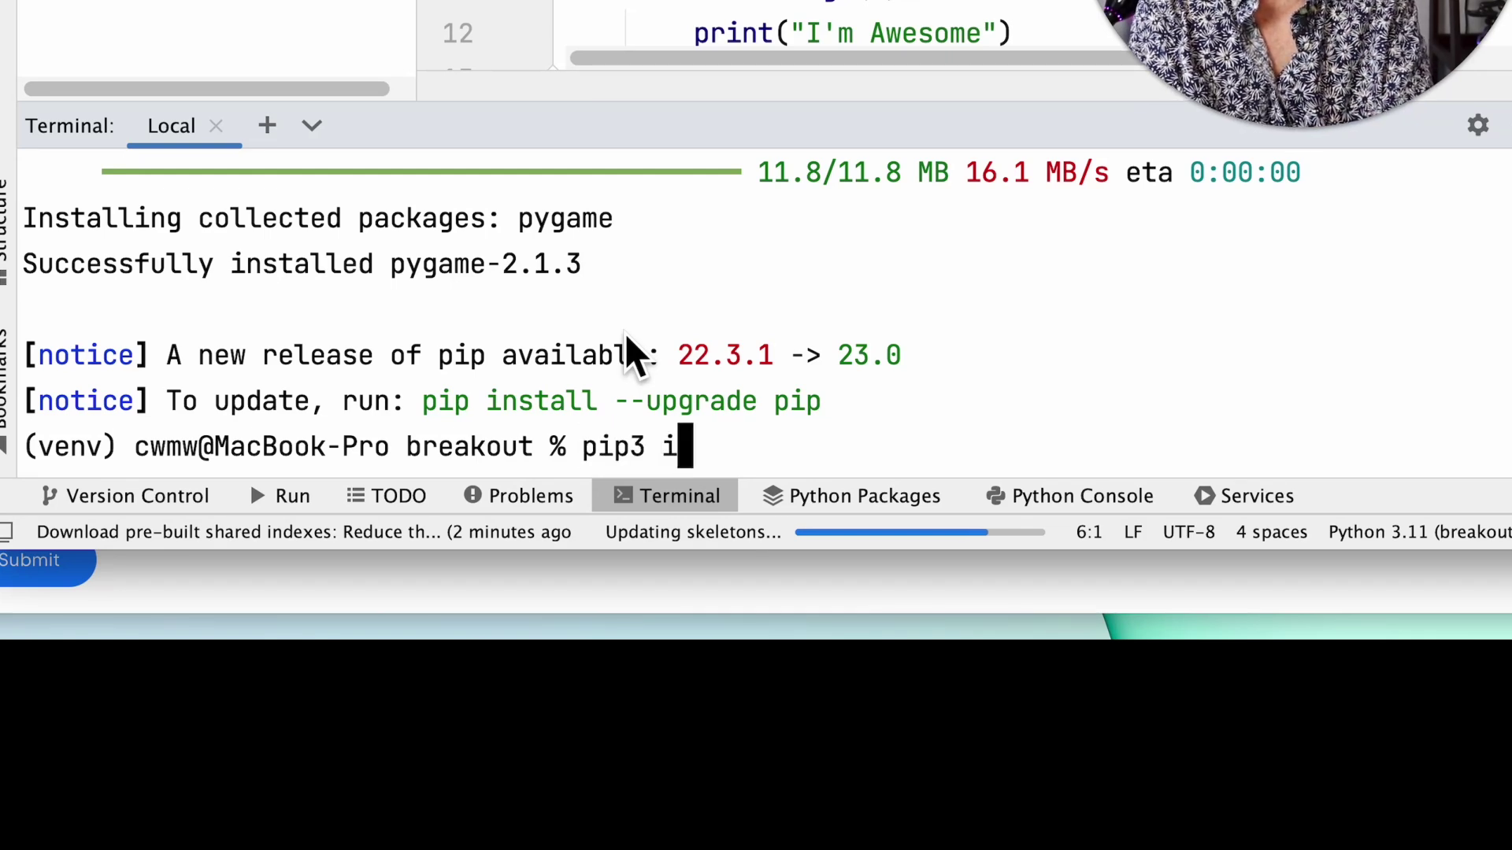
type("nstall p")
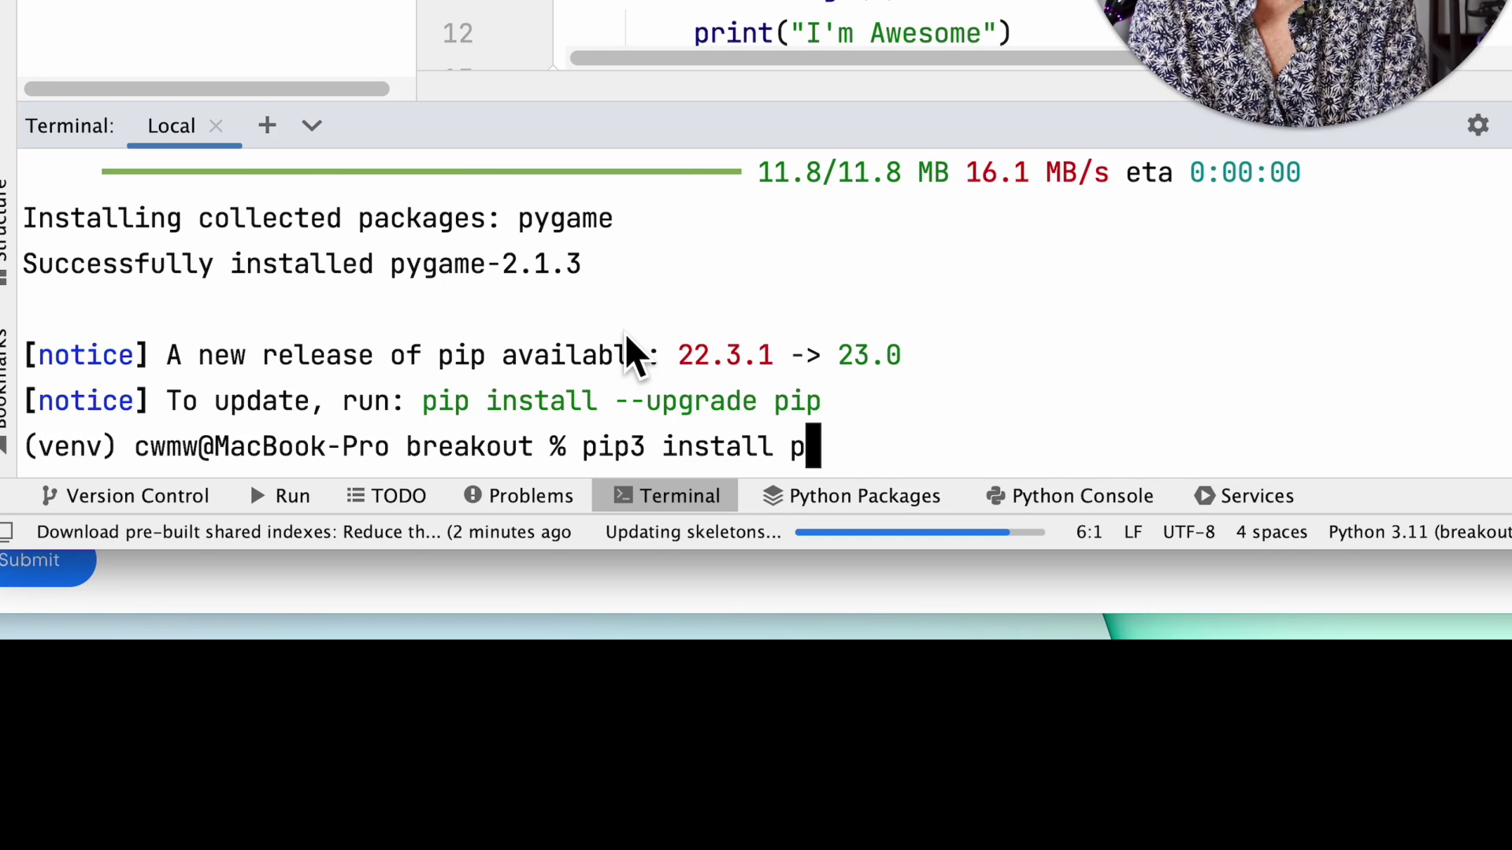
type("ygame --pre")
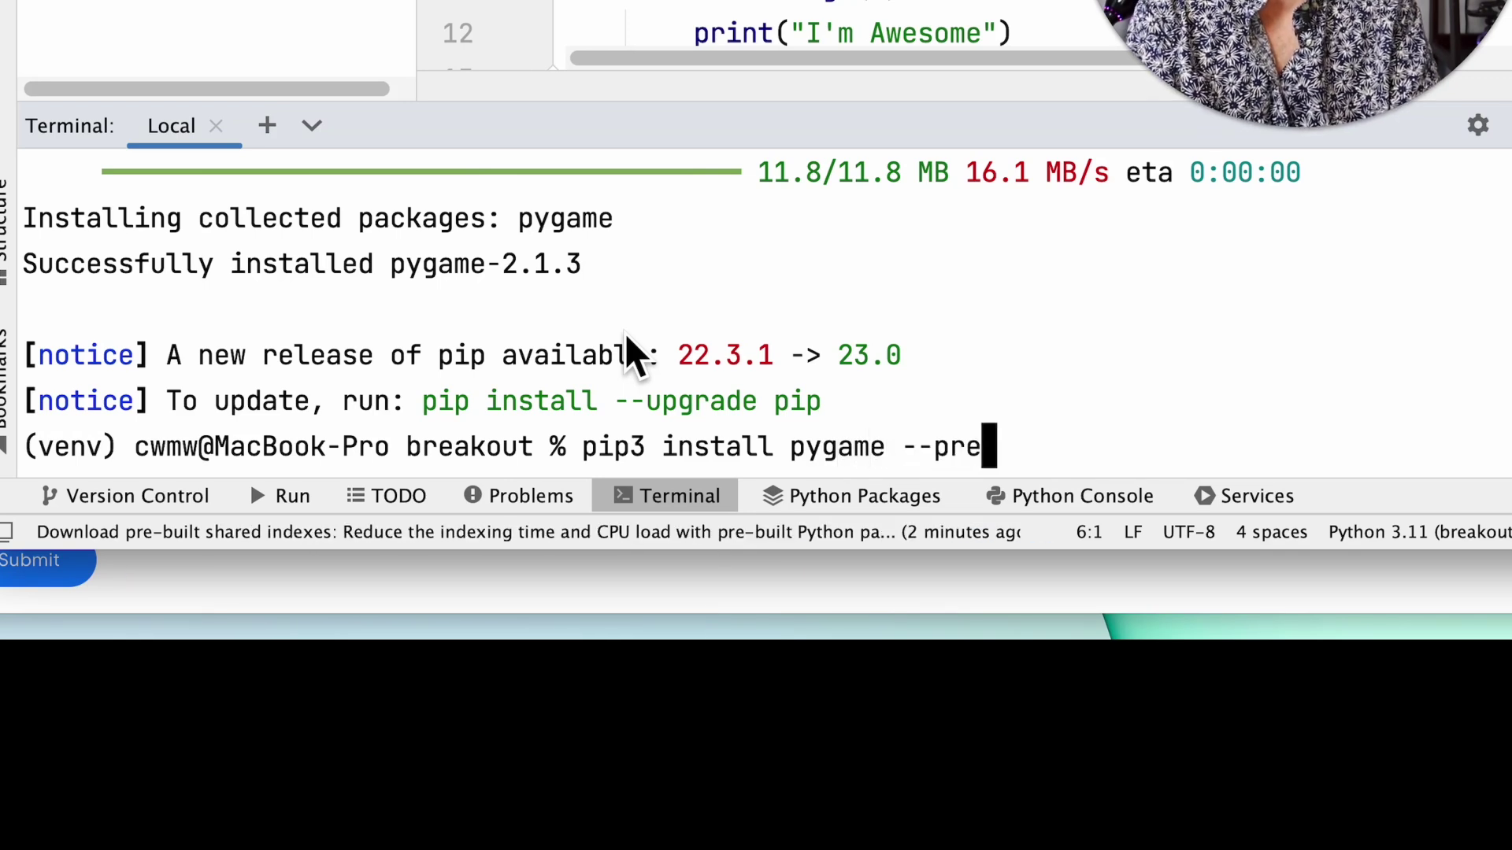
key("Return")
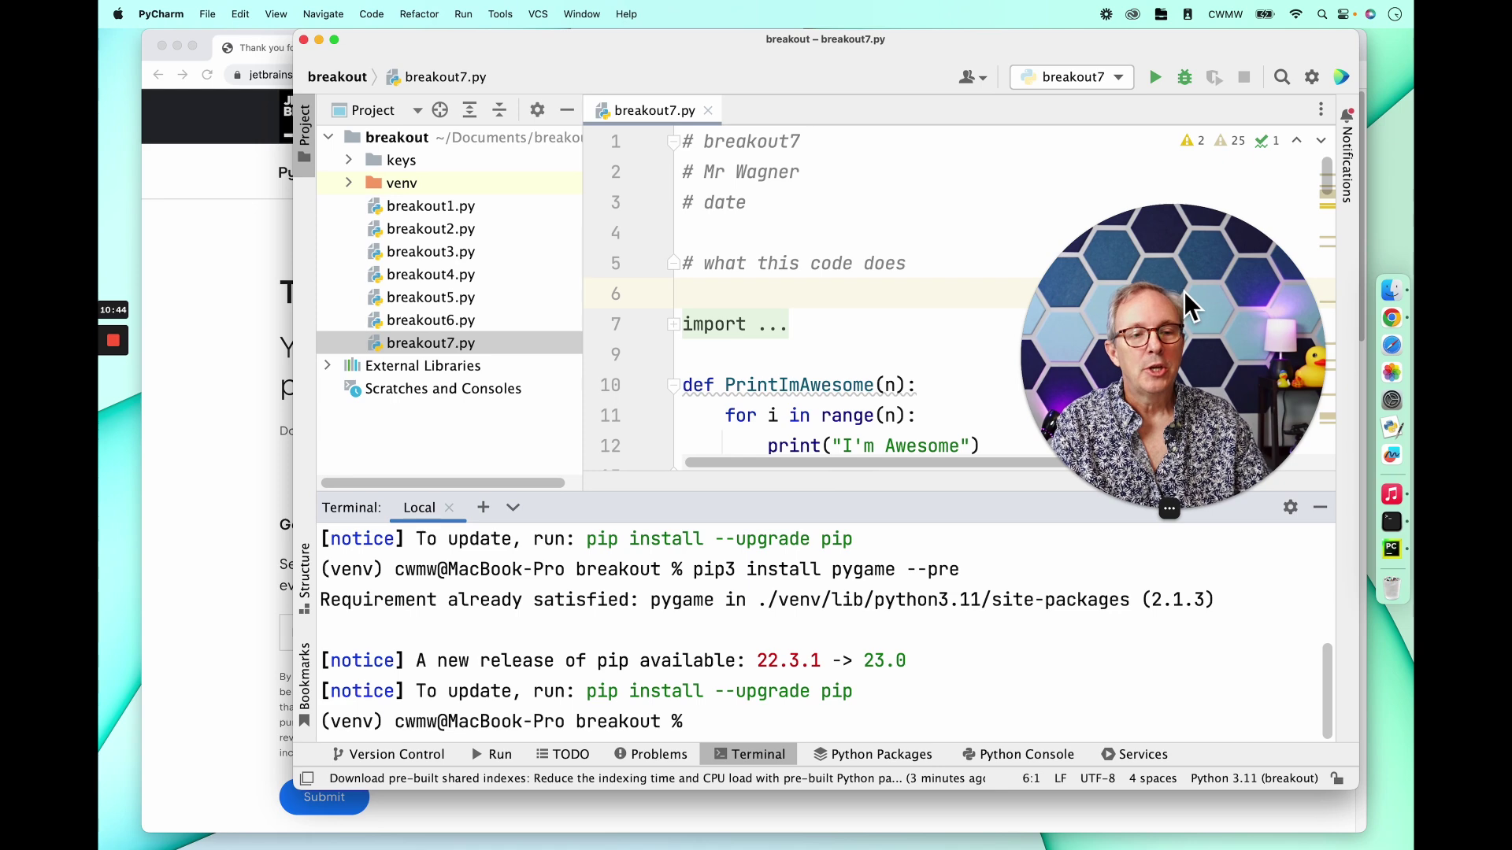
Run breakout7 again and test the Breakout game by moving the paddle in both directions
left_click_drag(1184, 291, 309, 465)
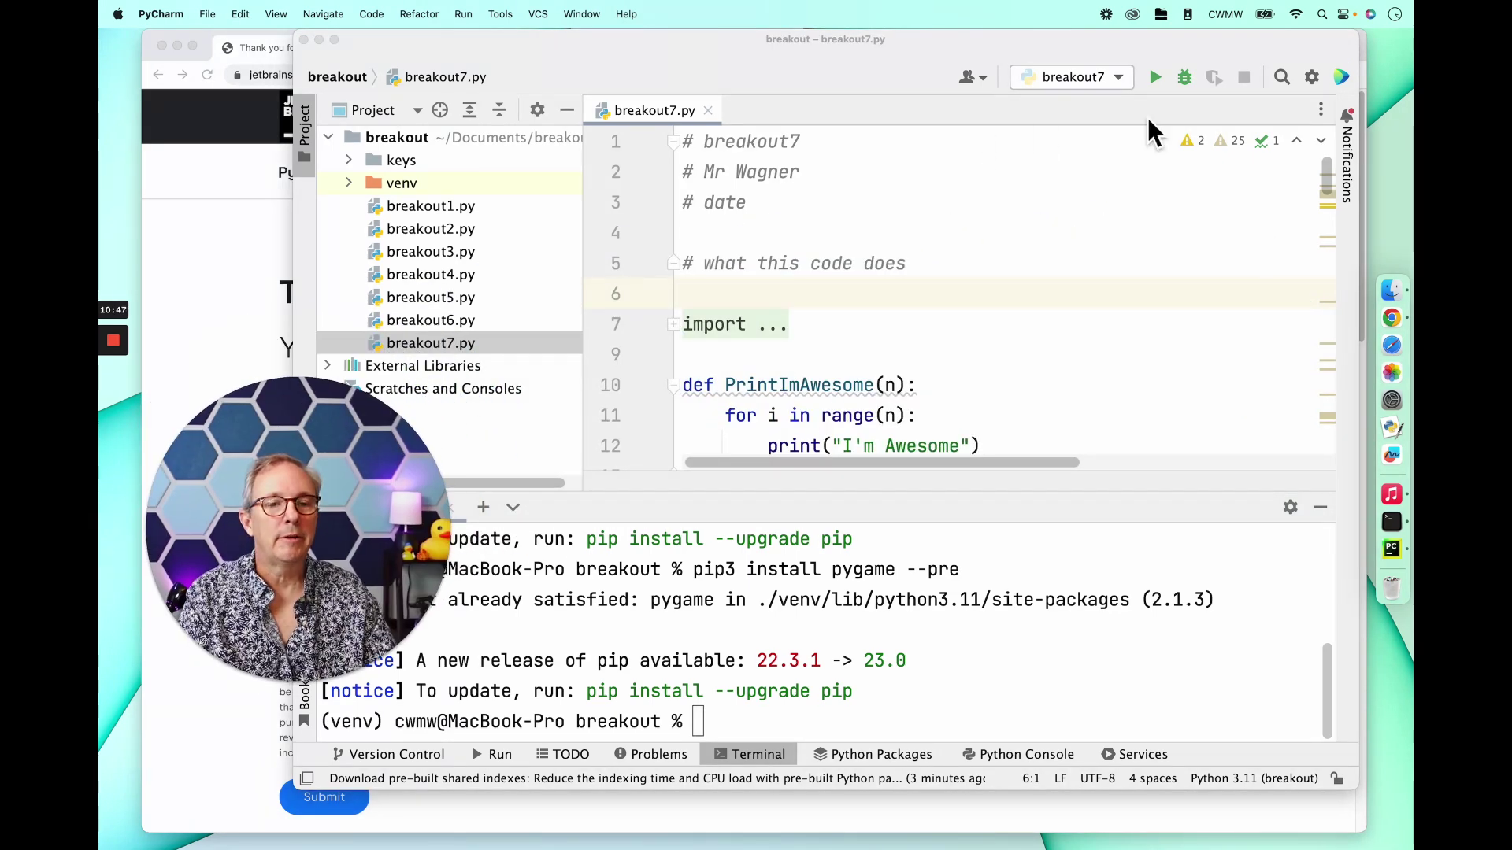
left_click(1155, 78)
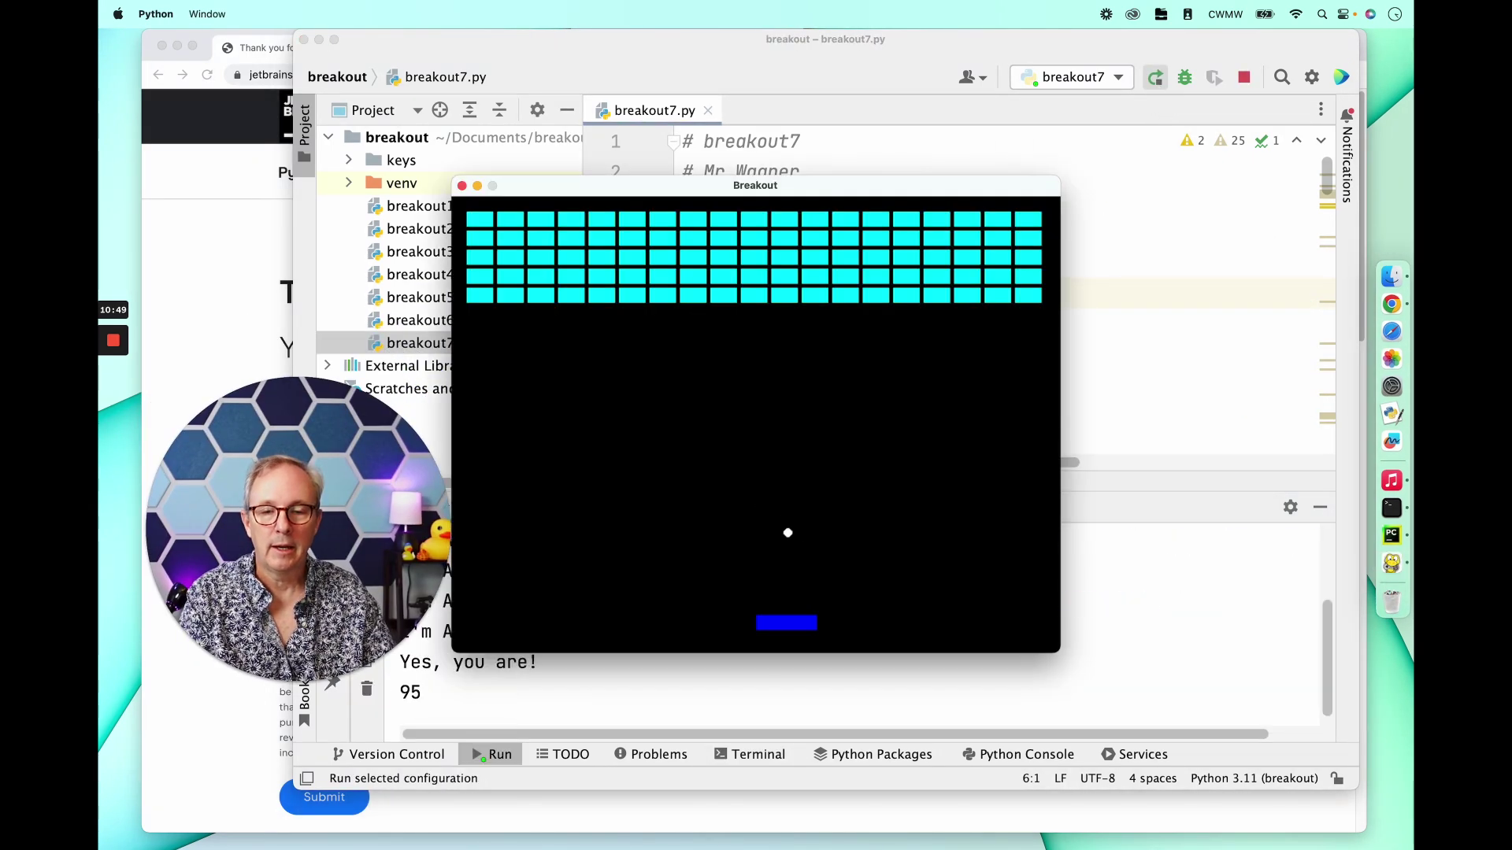
key("Right")
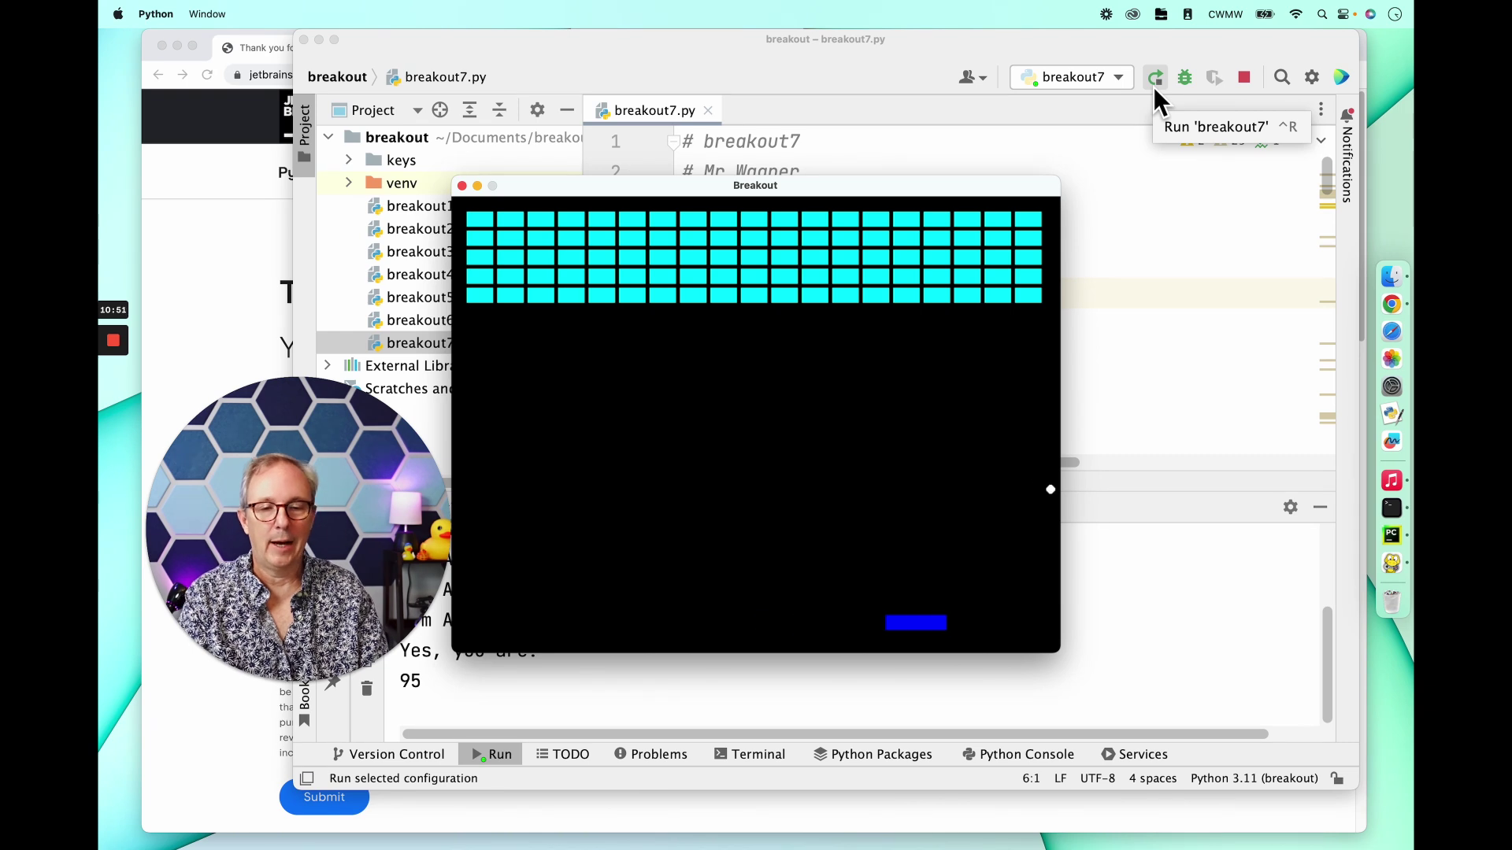
key("Left")
key("Left")
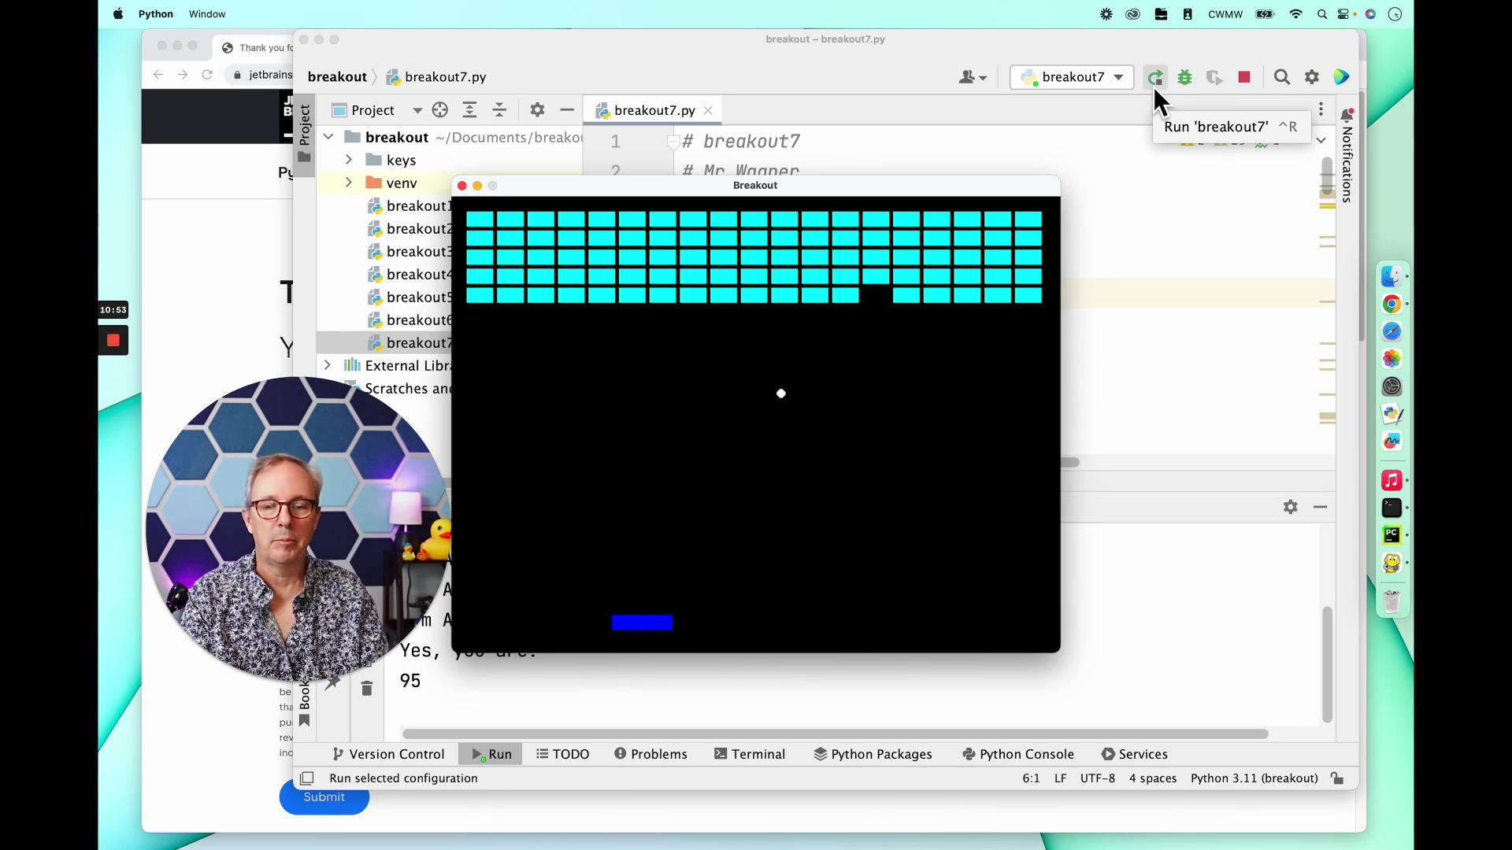
key("Right")
key("Left")
key("Left")
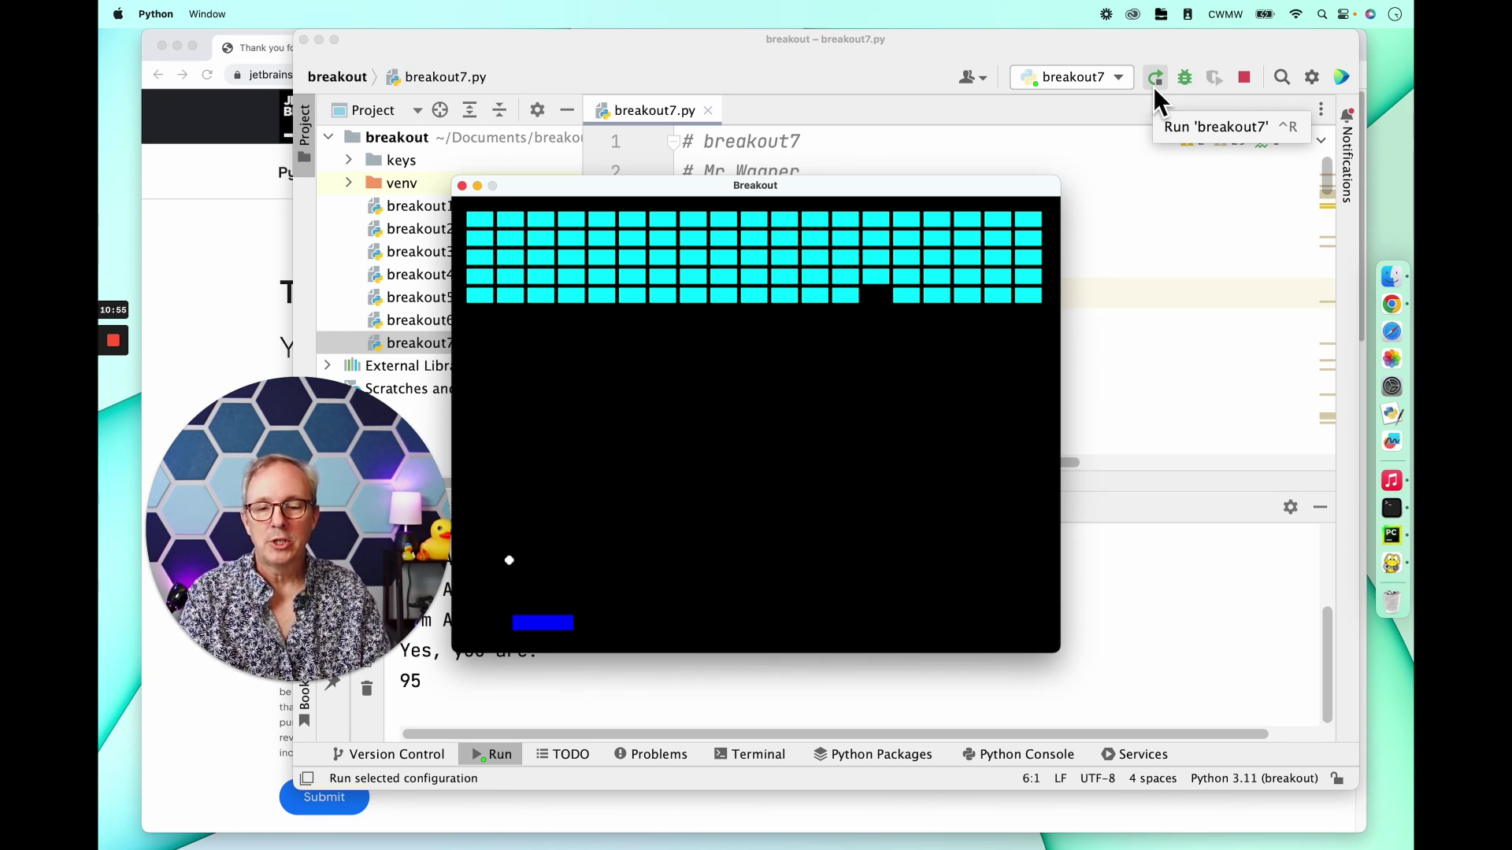